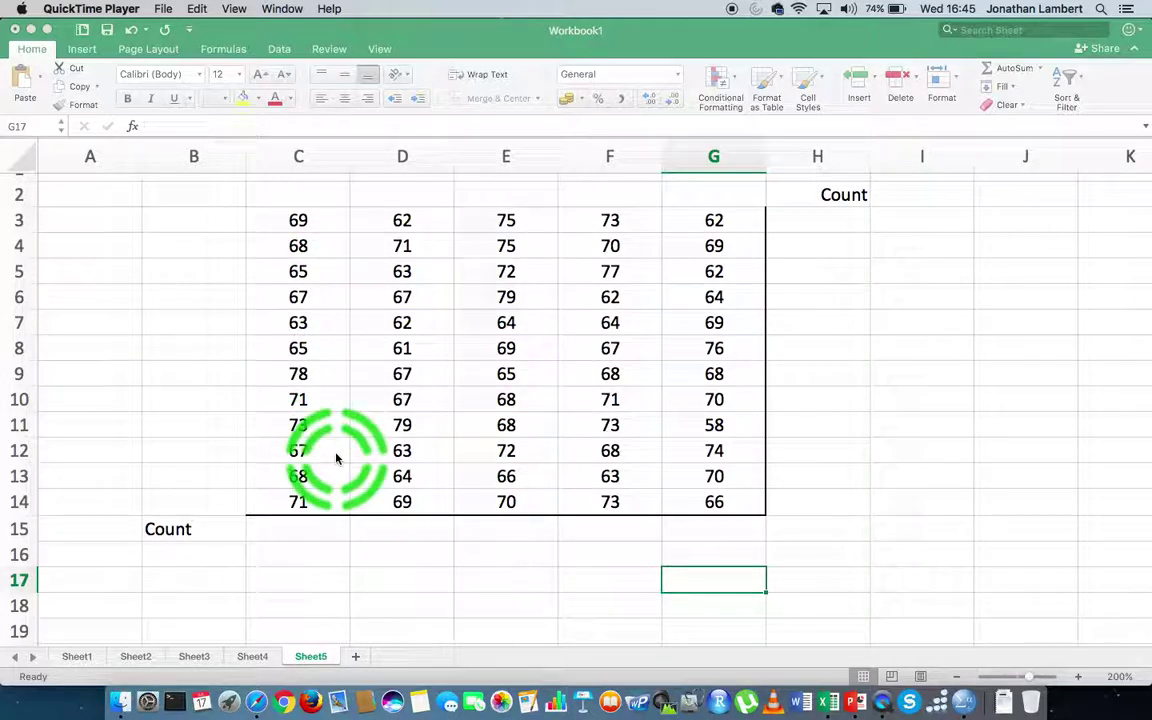
Step: Bring the Excel workbook with the scores table on Sheet5 to the front
left_click(808, 535)
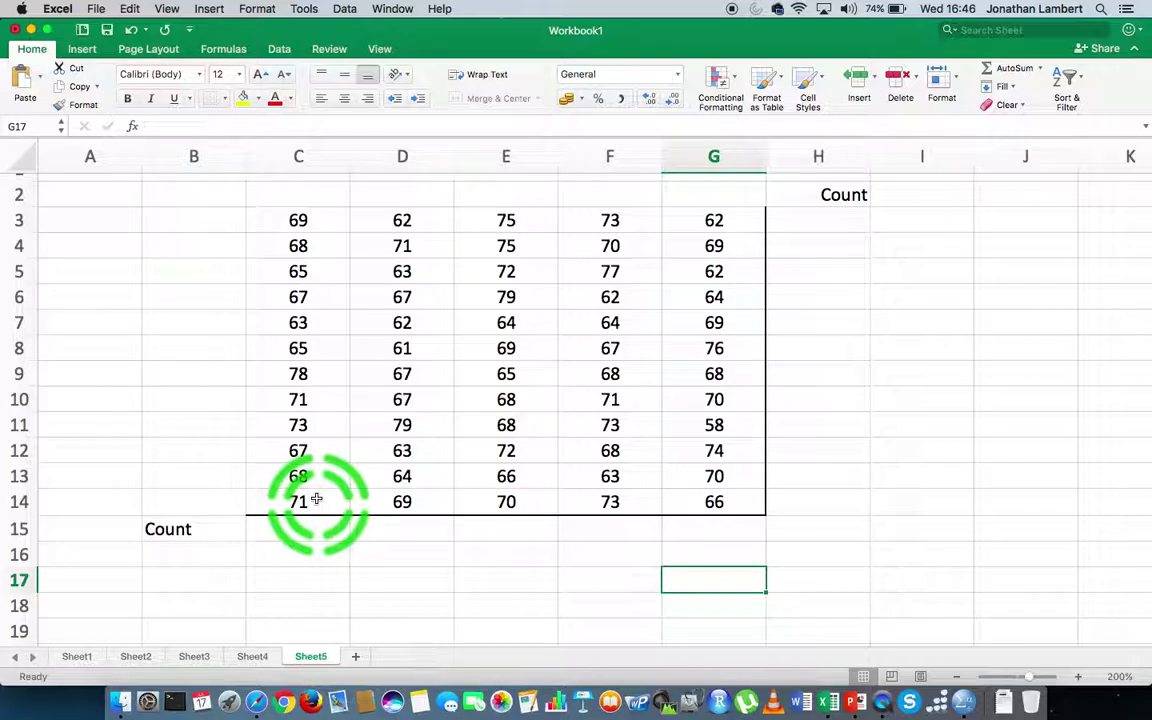
Step: Enter =count(C3:G14) in H15 to count every score in the table, giving 60
left_click(847, 200)
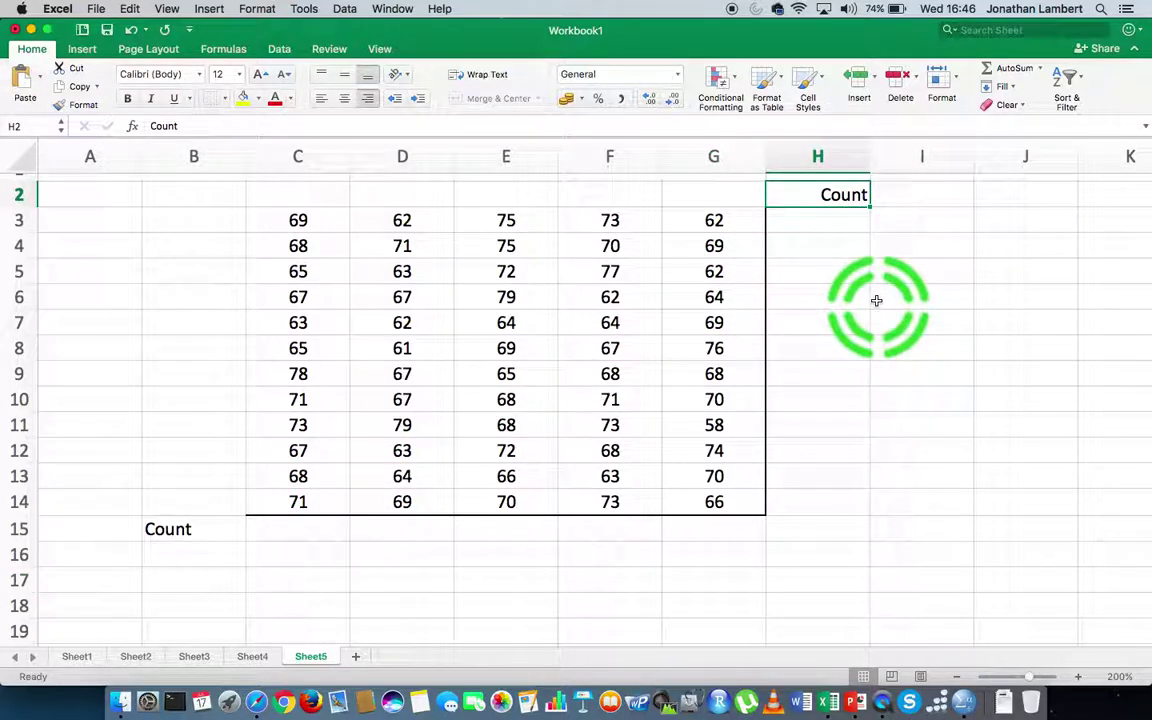
scroll(877, 301, "up", 1)
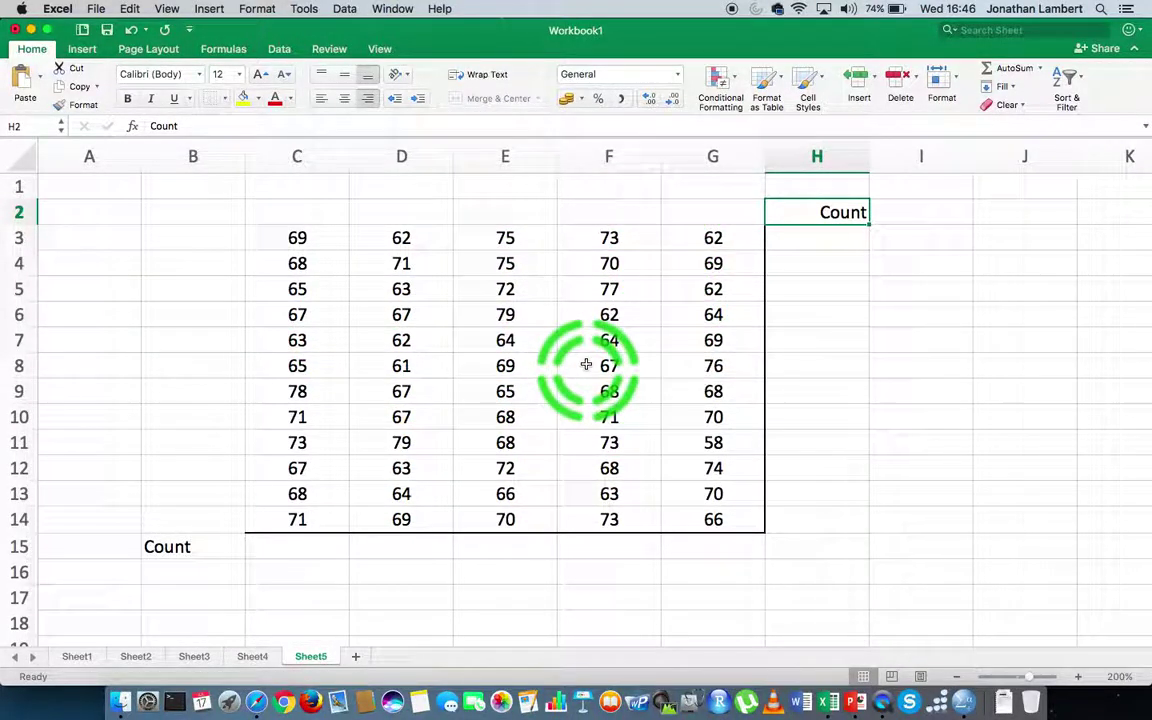
left_click(802, 548)
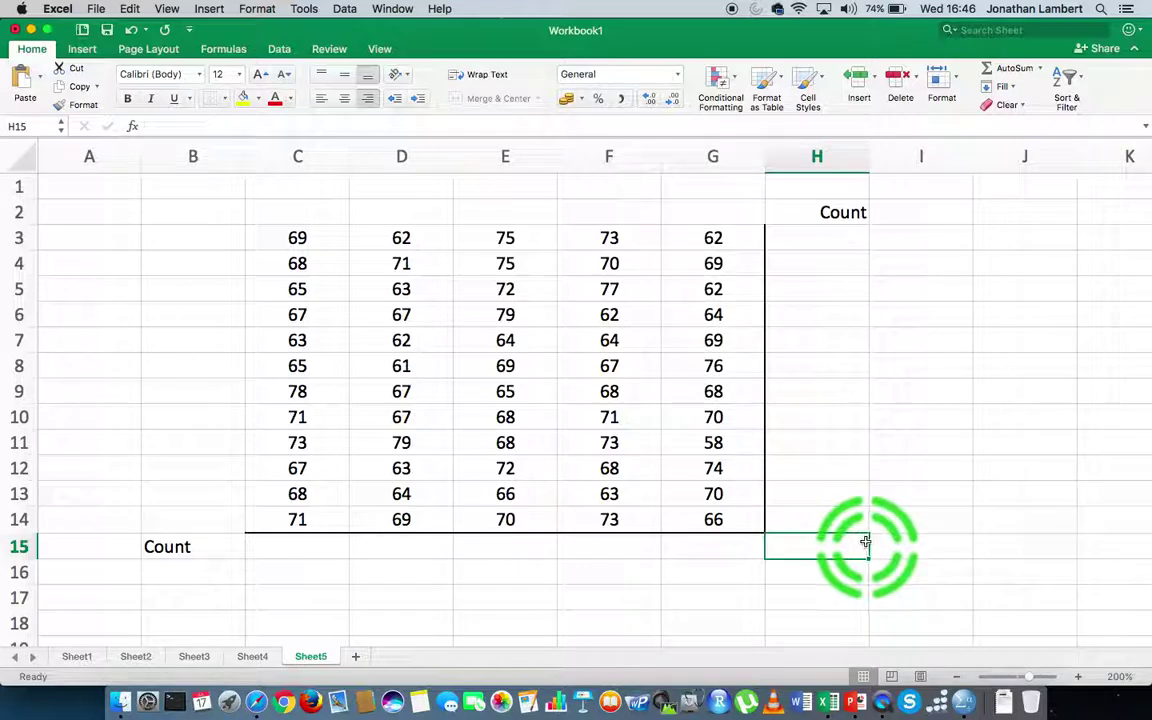
type("=")
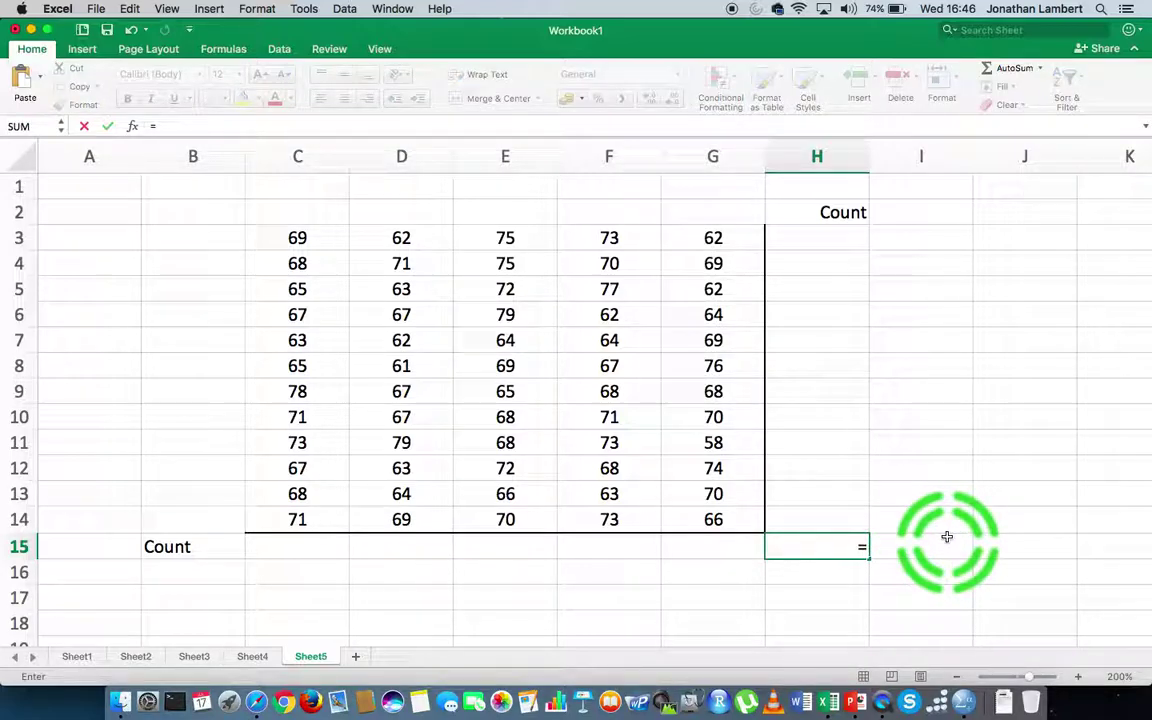
type("count")
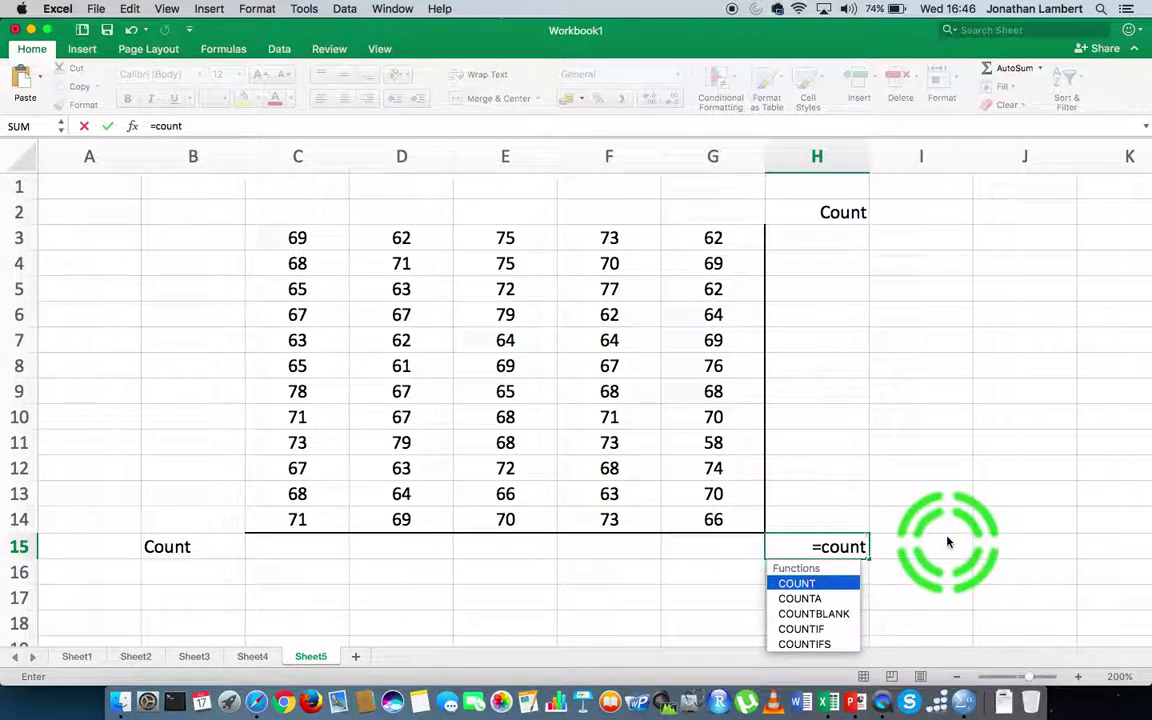
type("(")
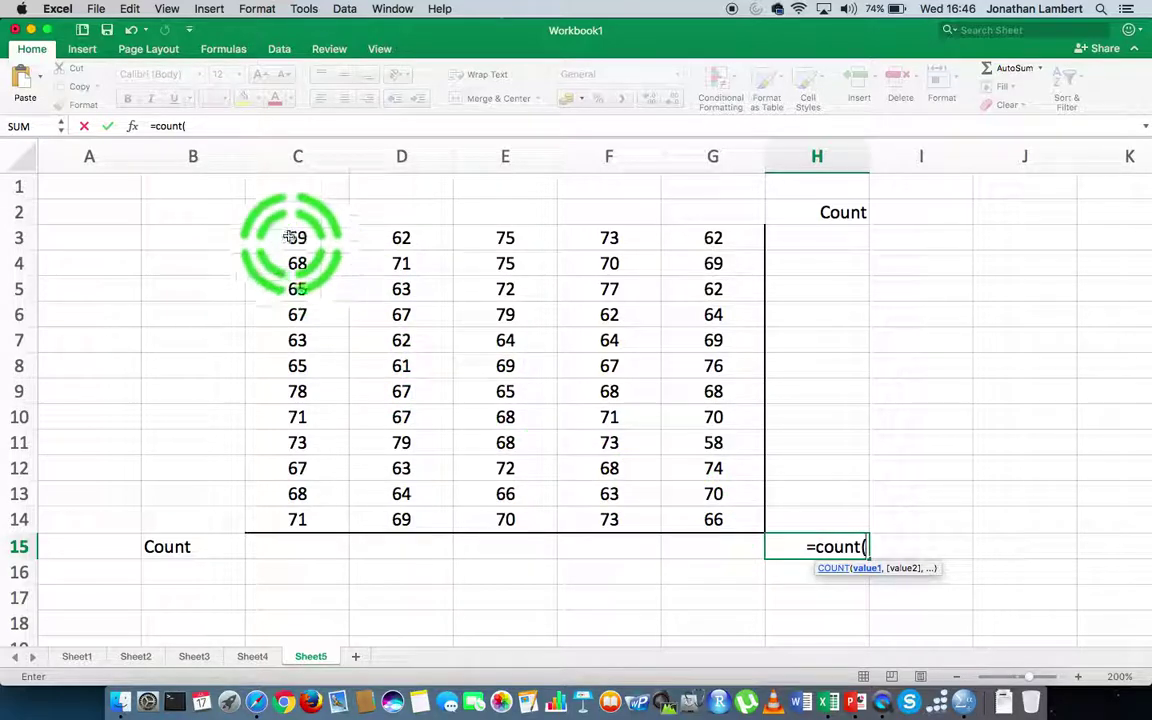
mouse_move(298, 238)
left_mouse_down()
mouse_move(419, 380)
mouse_move(481, 419)
mouse_move(539, 434)
mouse_move(690, 527)
left_mouse_up()
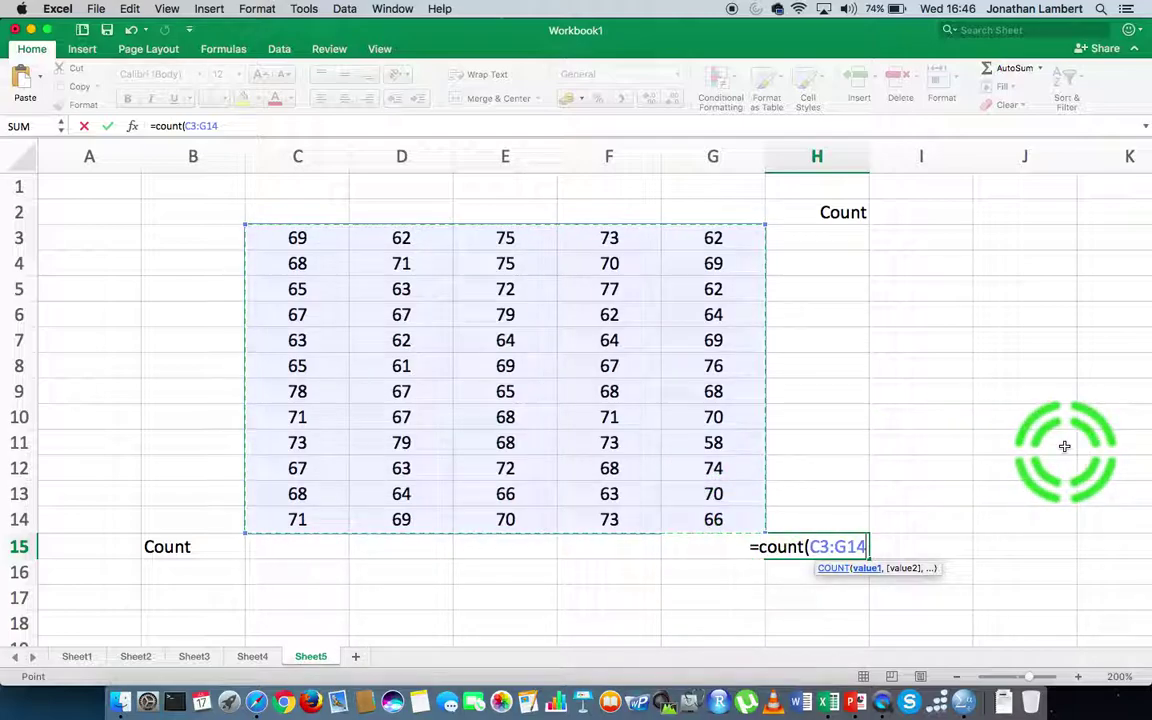
type(")")
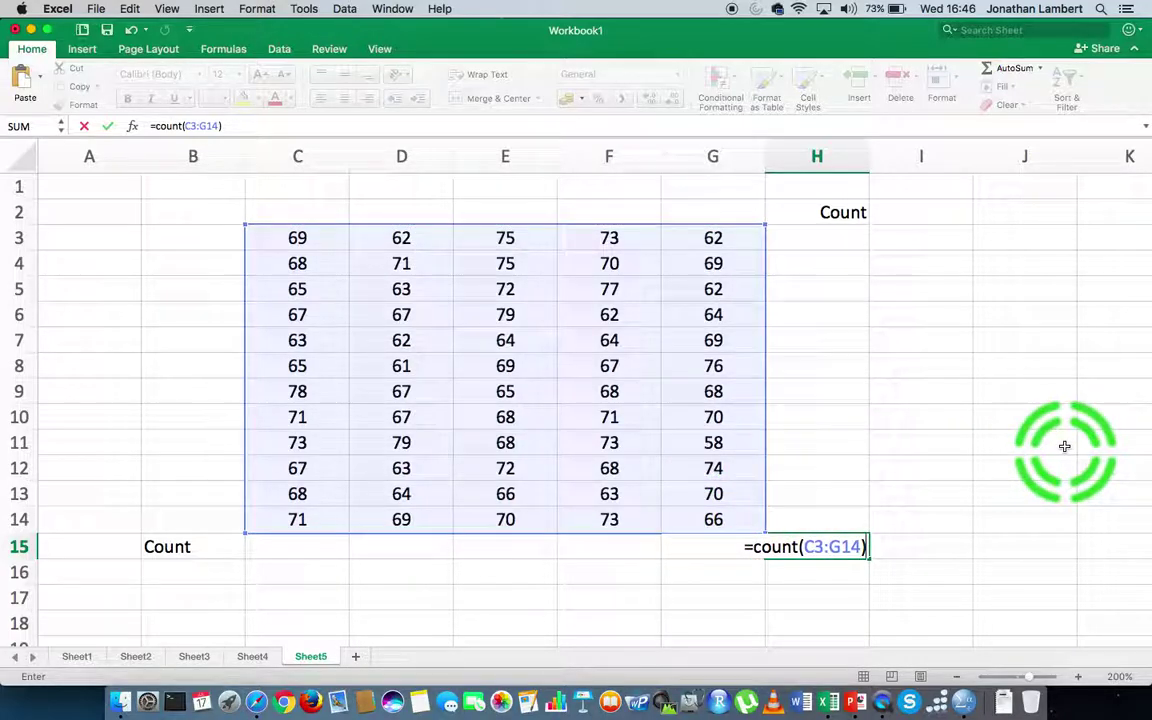
key("Return")
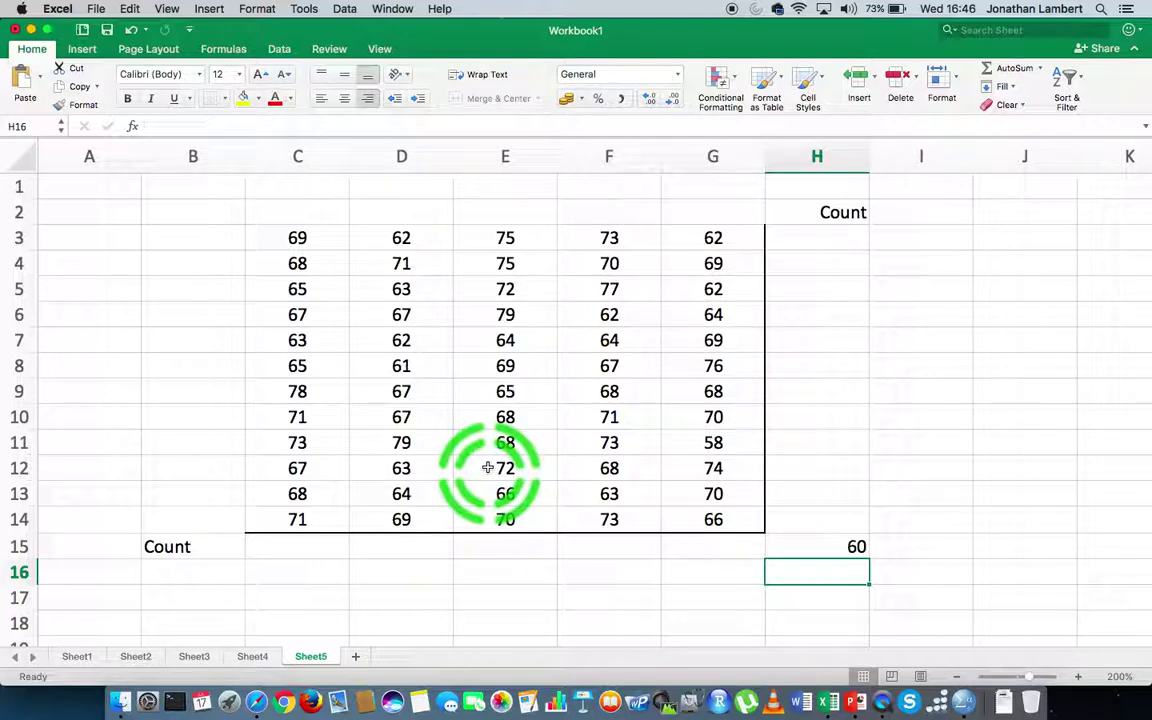
Step: Clear the scores in E8, D7 and D11
left_click(520, 368)
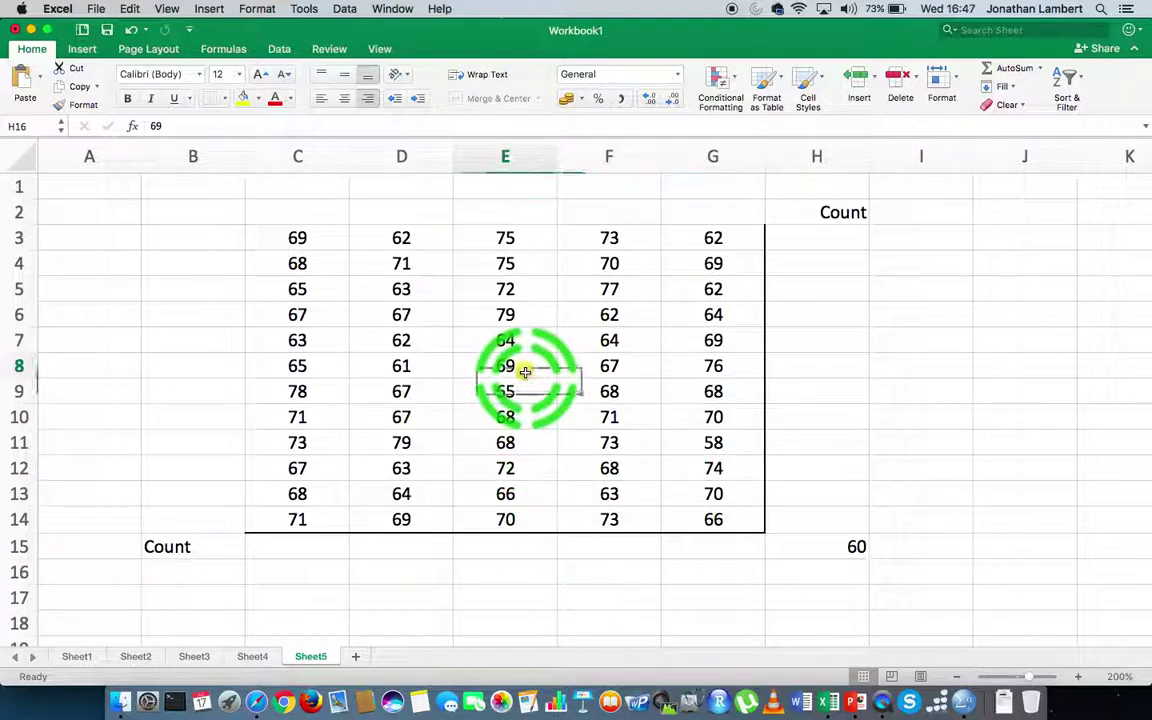
key("Delete")
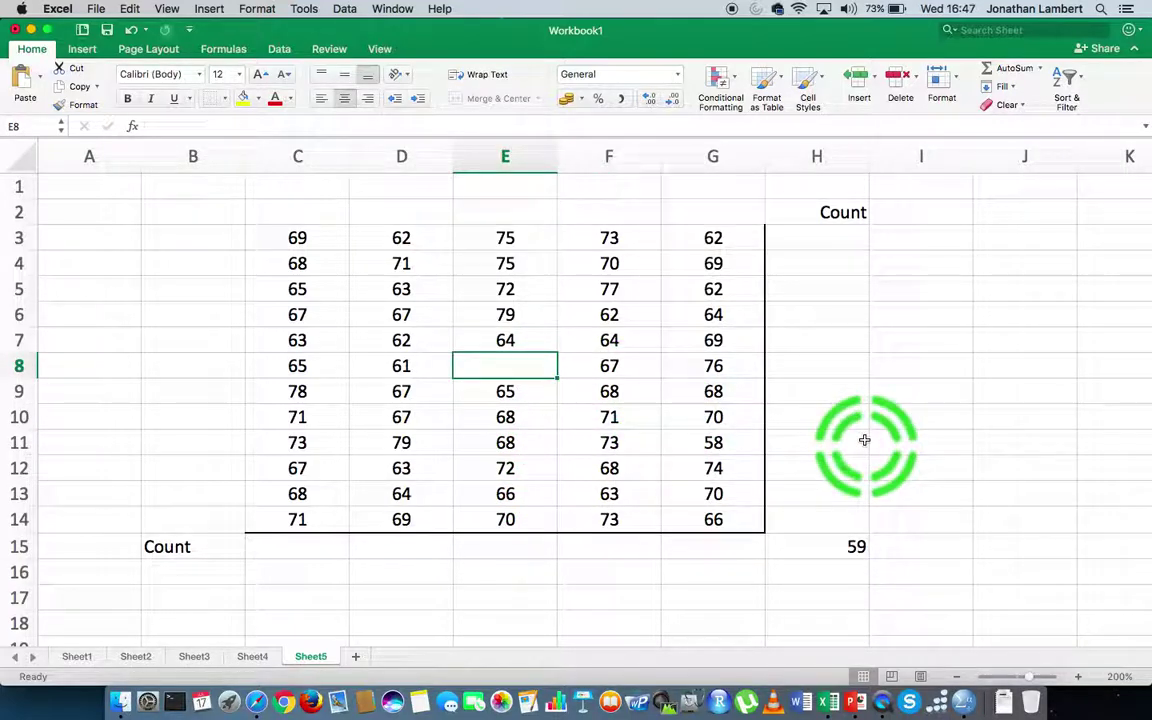
key("Down")
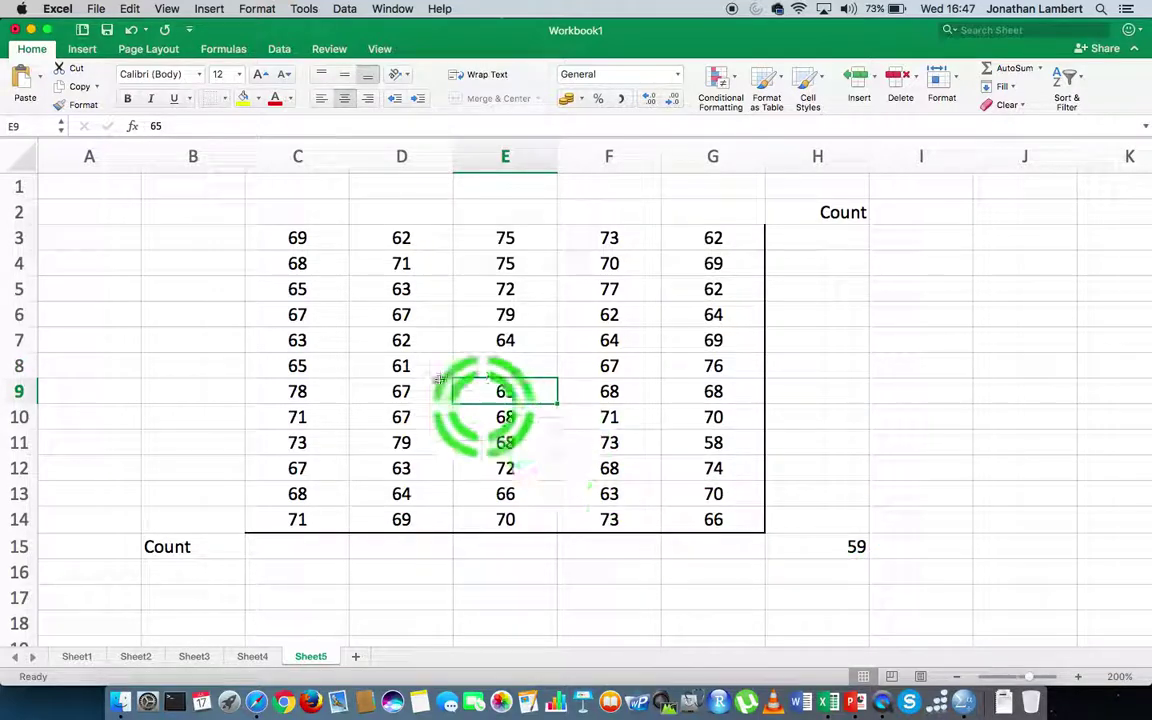
left_click(397, 340)
key("Delete")
key("Down")
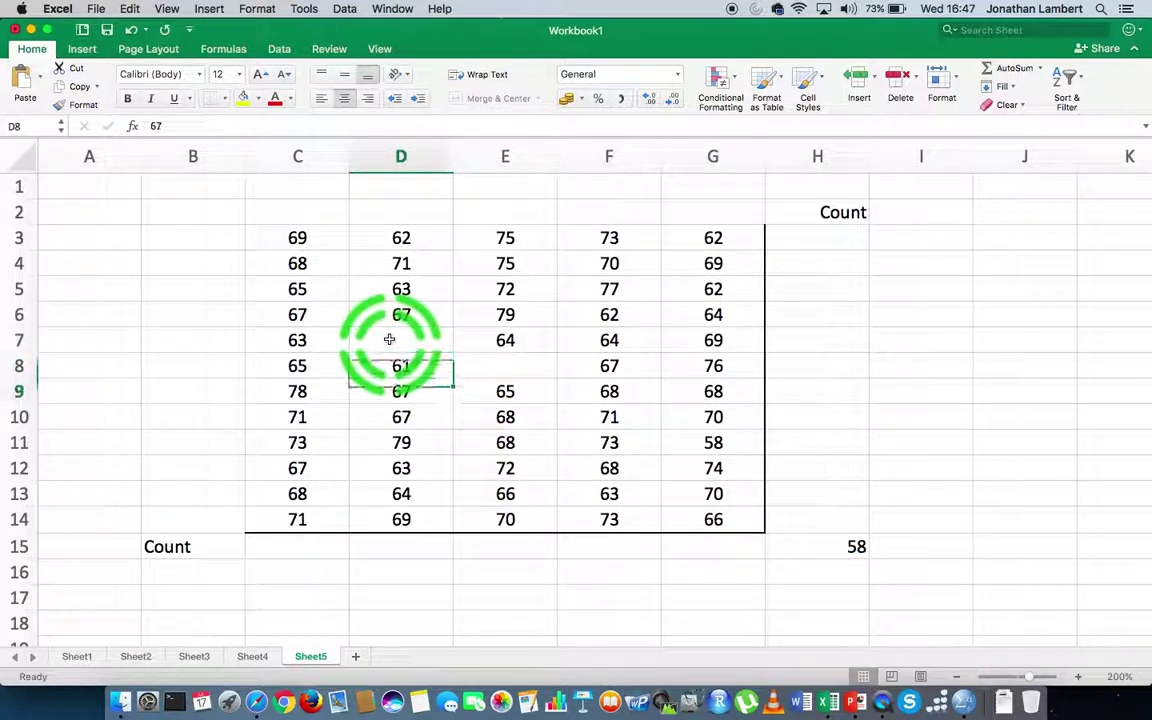
key("Down")
key("Down")
key("Down")
key("Delete")
key("Down")
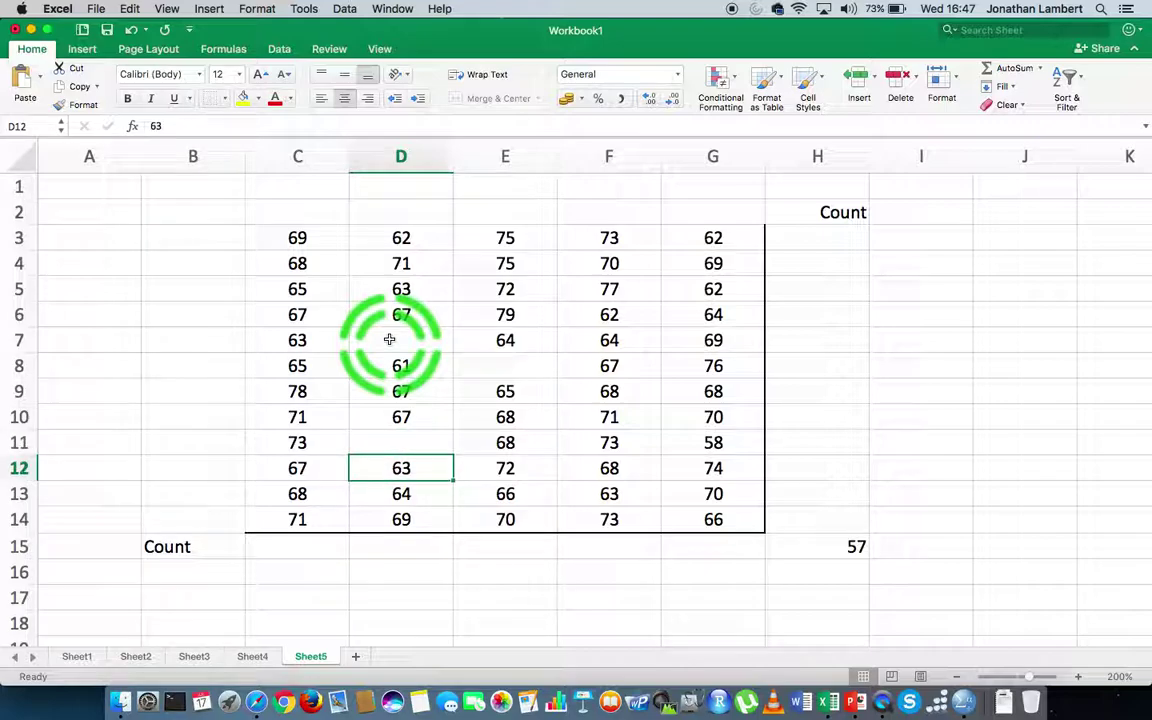
Step: Clear the scores in G5, G6 and G7
left_click(720, 289)
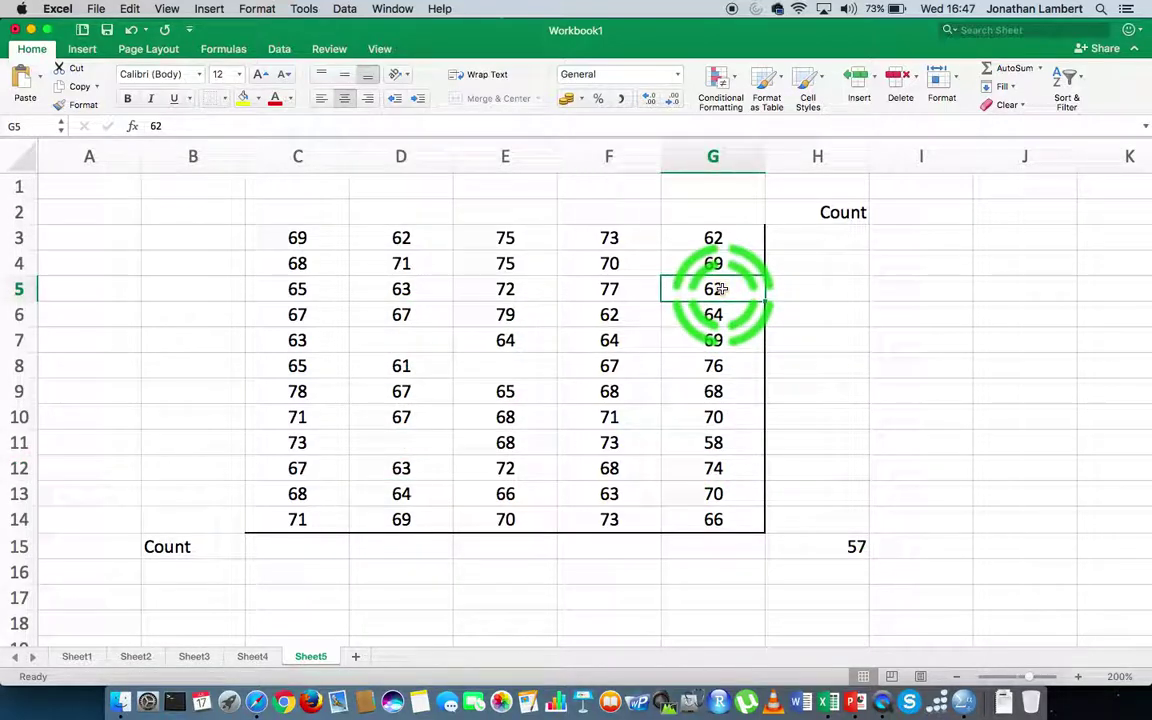
key("Delete")
key("Down")
key("Delete")
key("Down")
key("Delete")
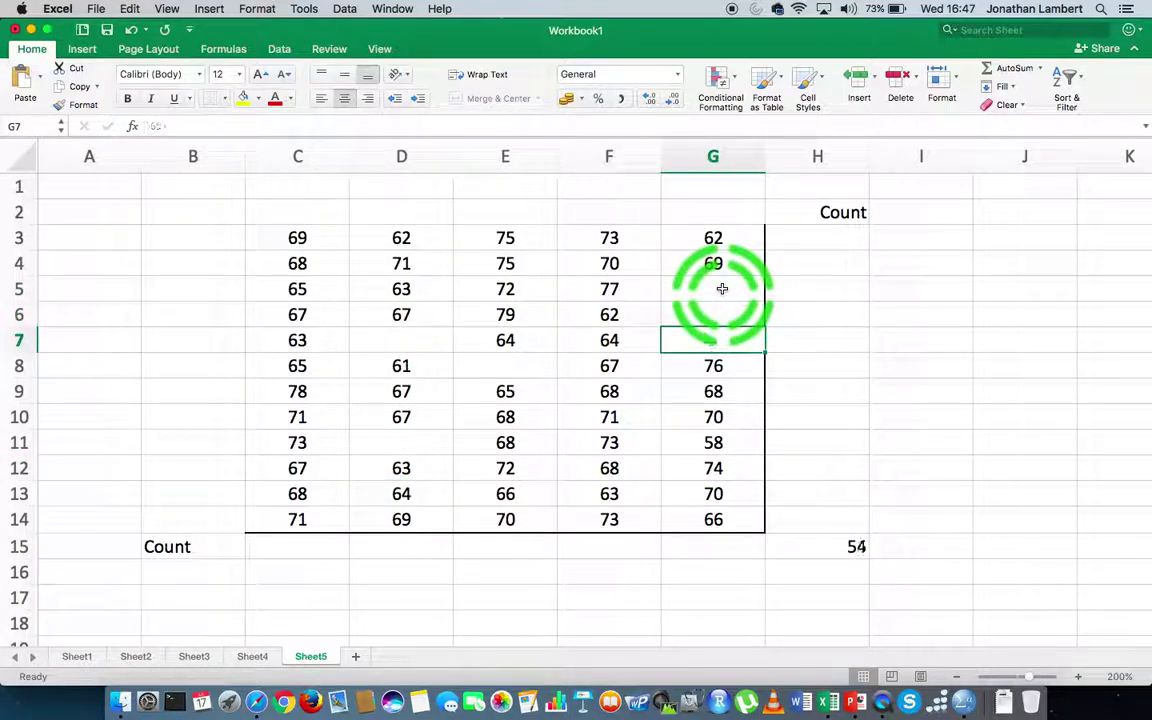
key("Down")
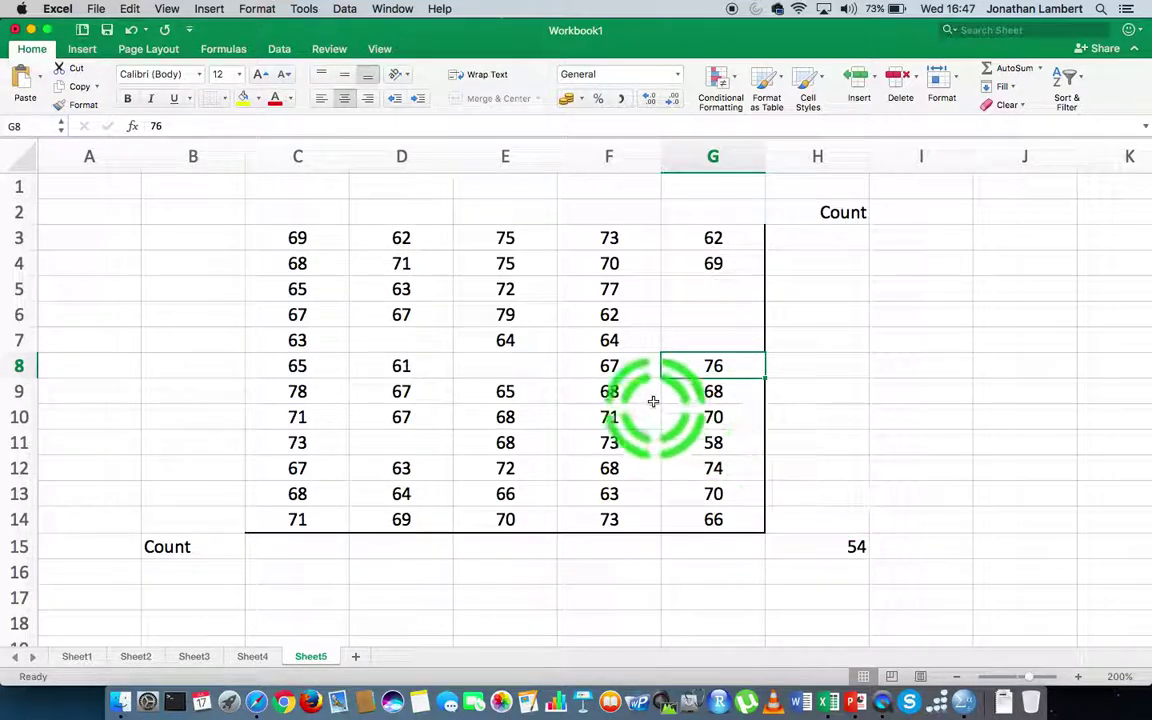
Step: Clear F11, F12, F4 and F5, leaving H15 at 50
left_click(623, 444)
key("Delete")
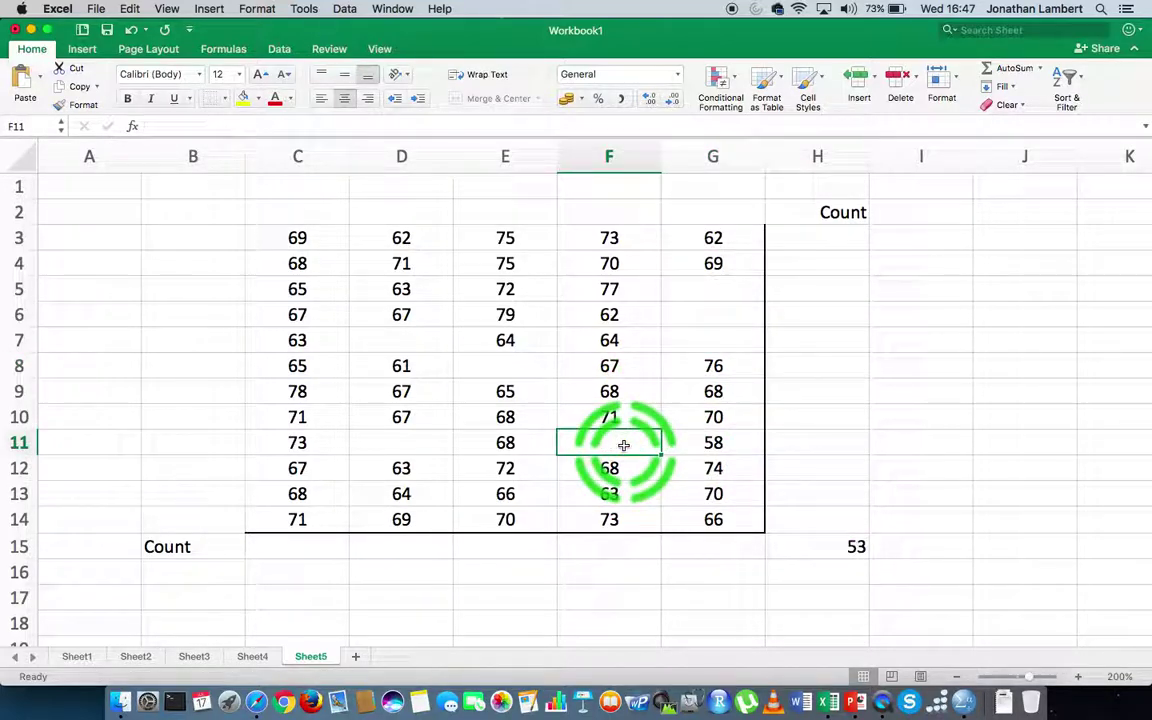
key("Down")
key("Delete")
left_click(610, 262)
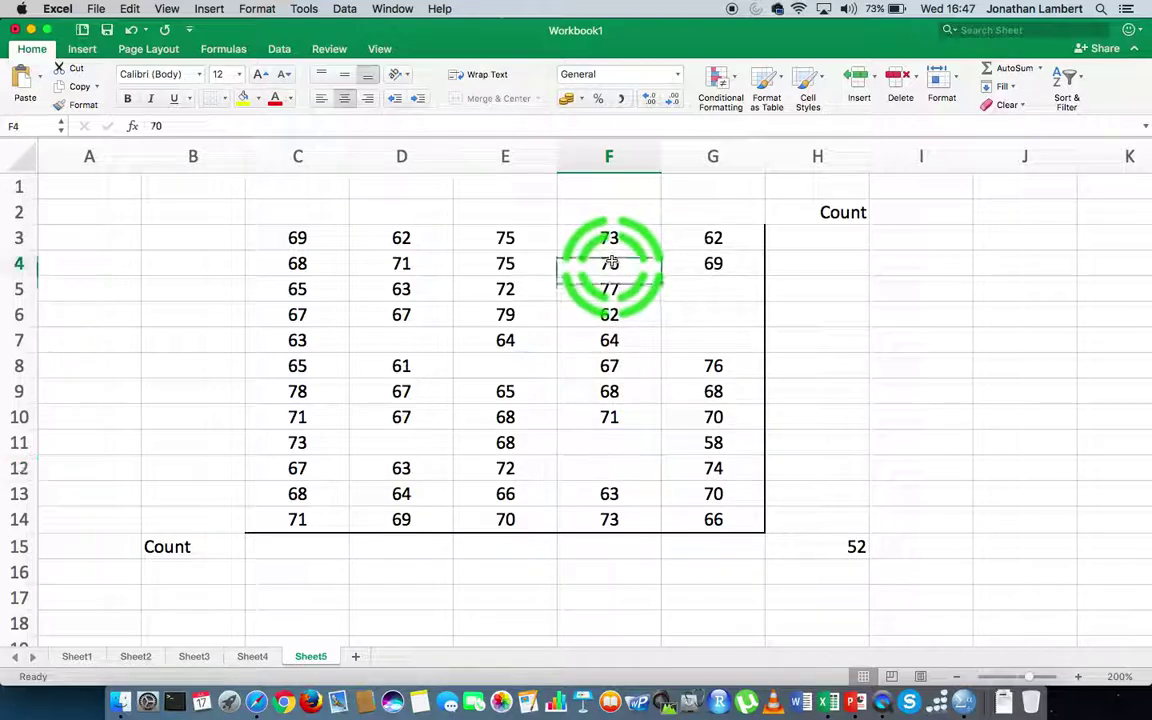
key("Delete")
key("Down")
key("Delete")
left_click(982, 391)
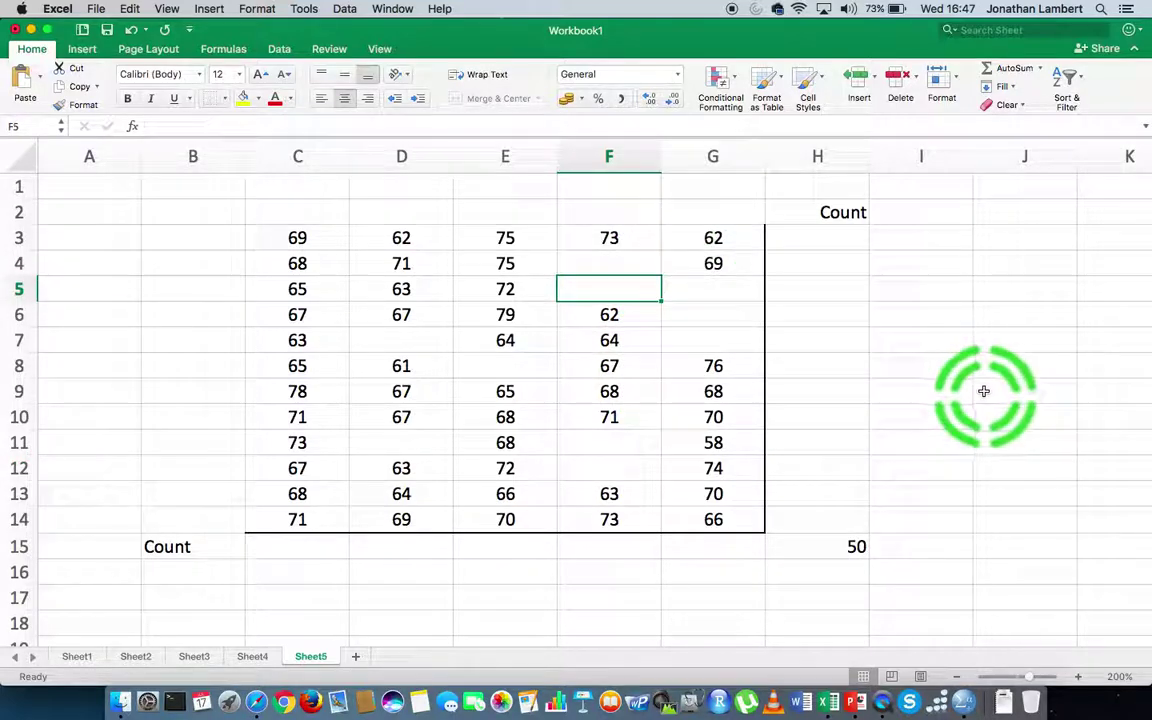
left_click(532, 462)
left_click(985, 512)
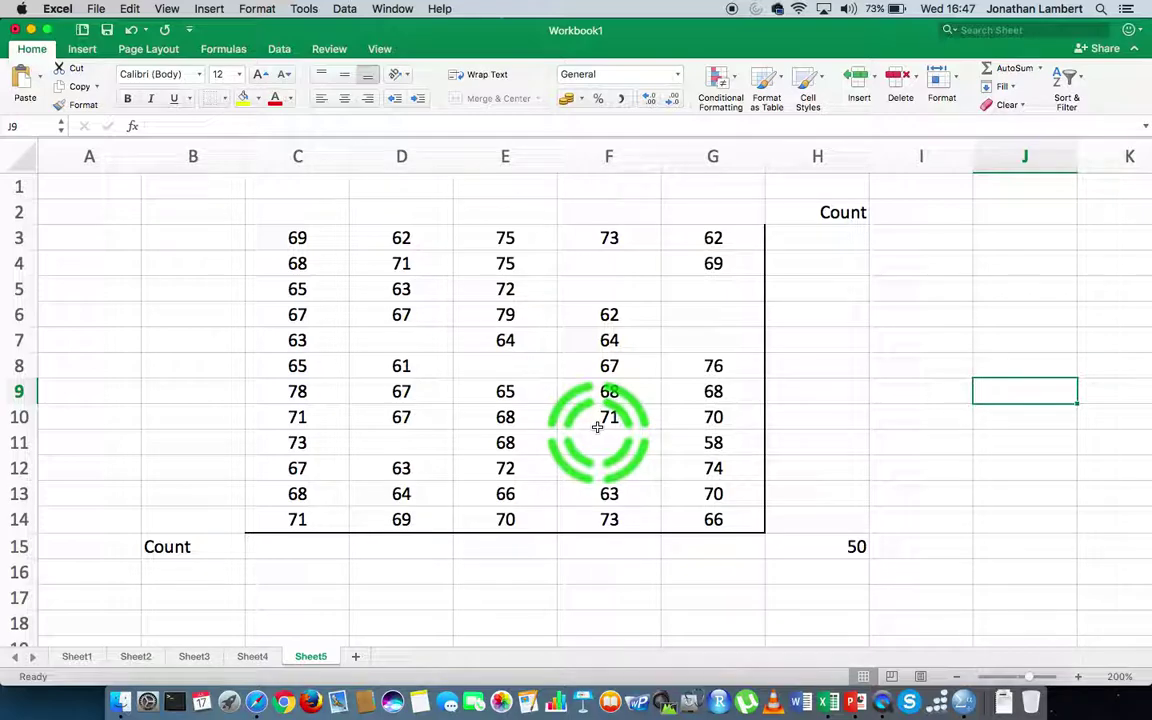
Step: Enter =count(C3:C14) in C15 to count column C's scores, giving 12
left_click(305, 547)
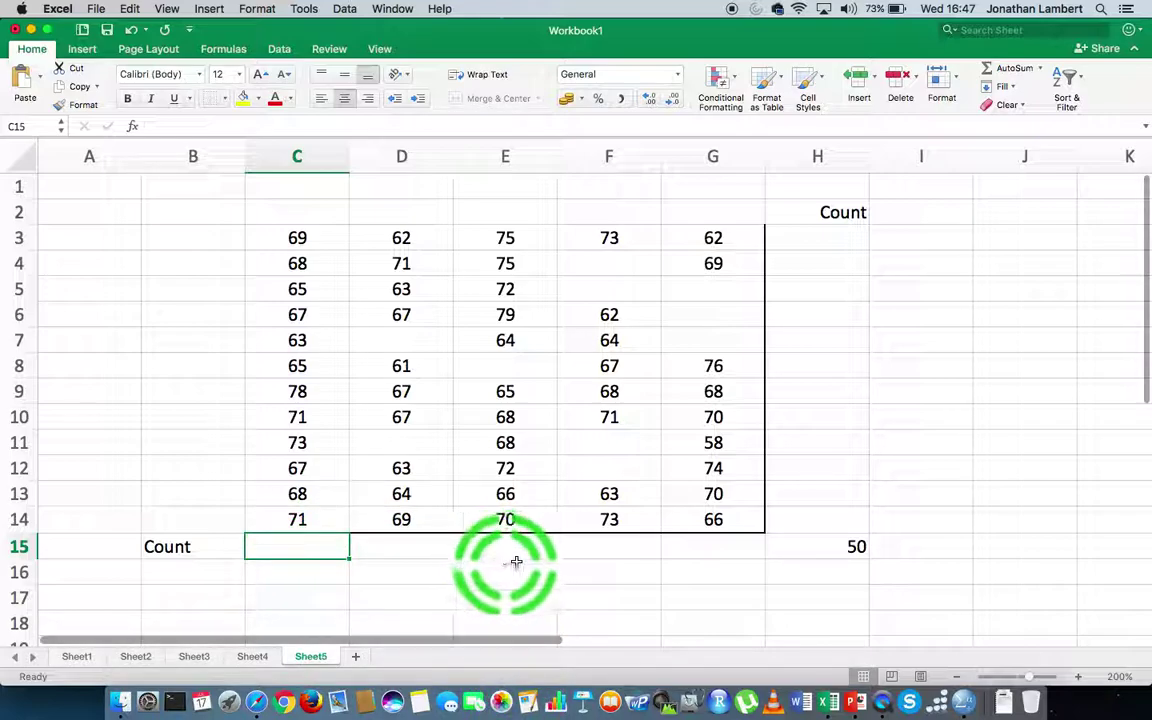
type("=")
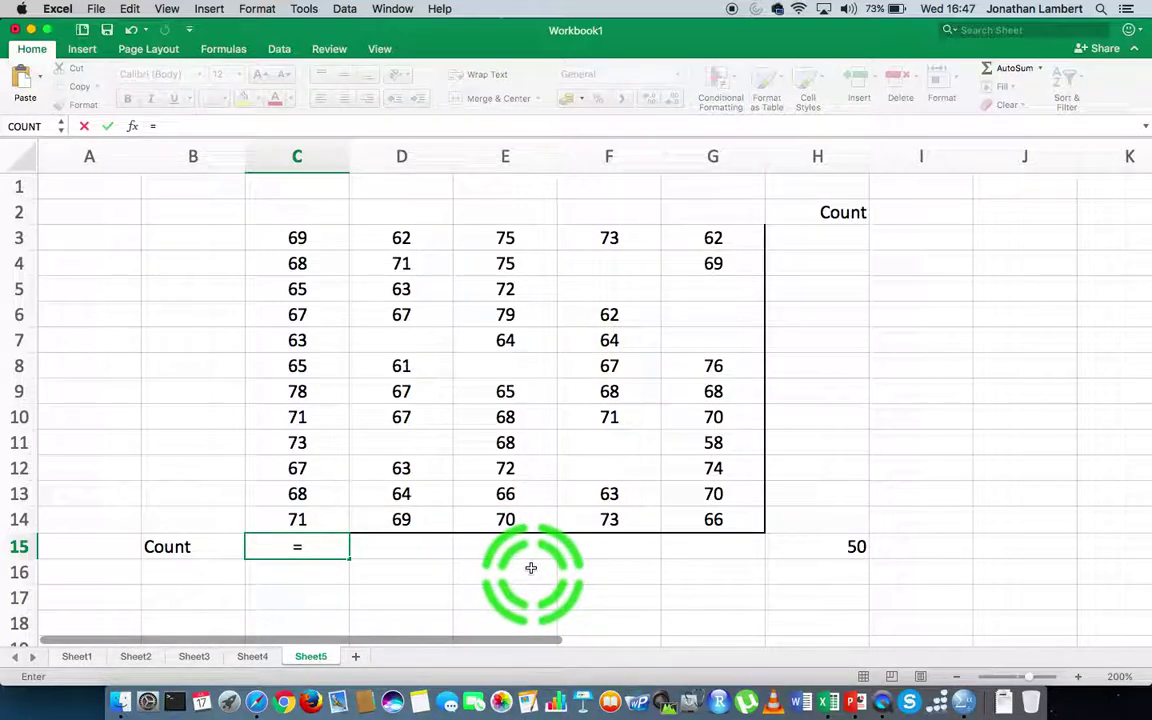
type("count")
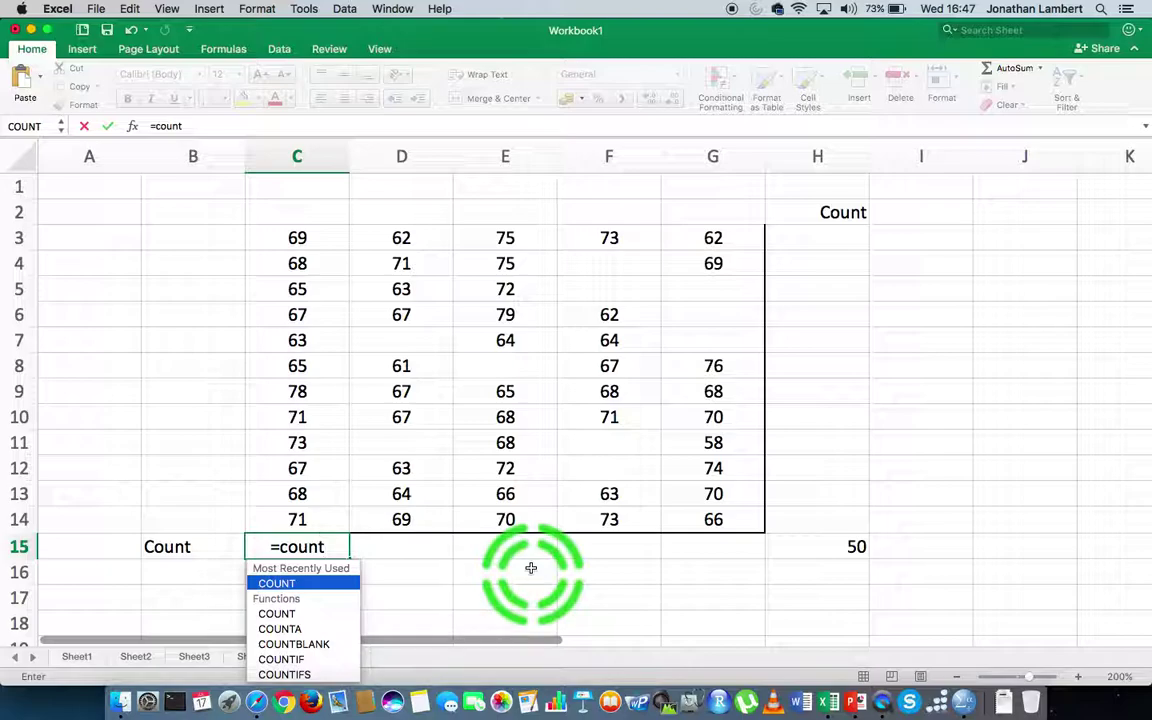
type("(")
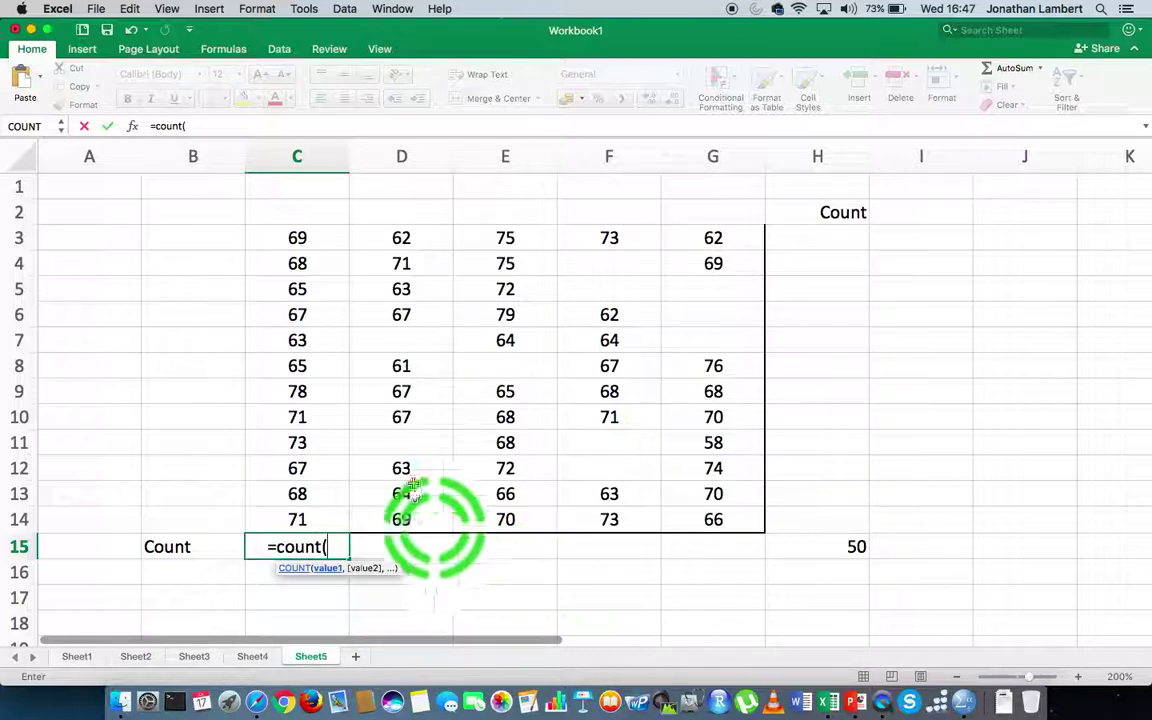
left_click(314, 235)
left_click_drag(314, 235, 303, 515)
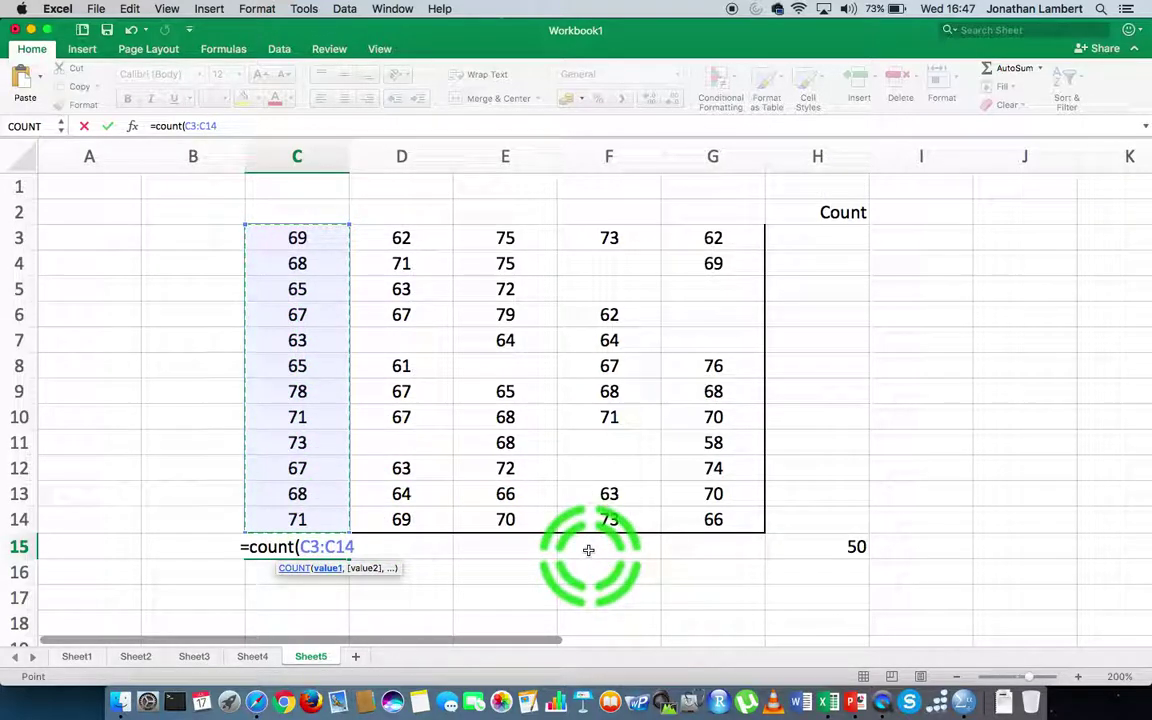
type(")")
key("Return")
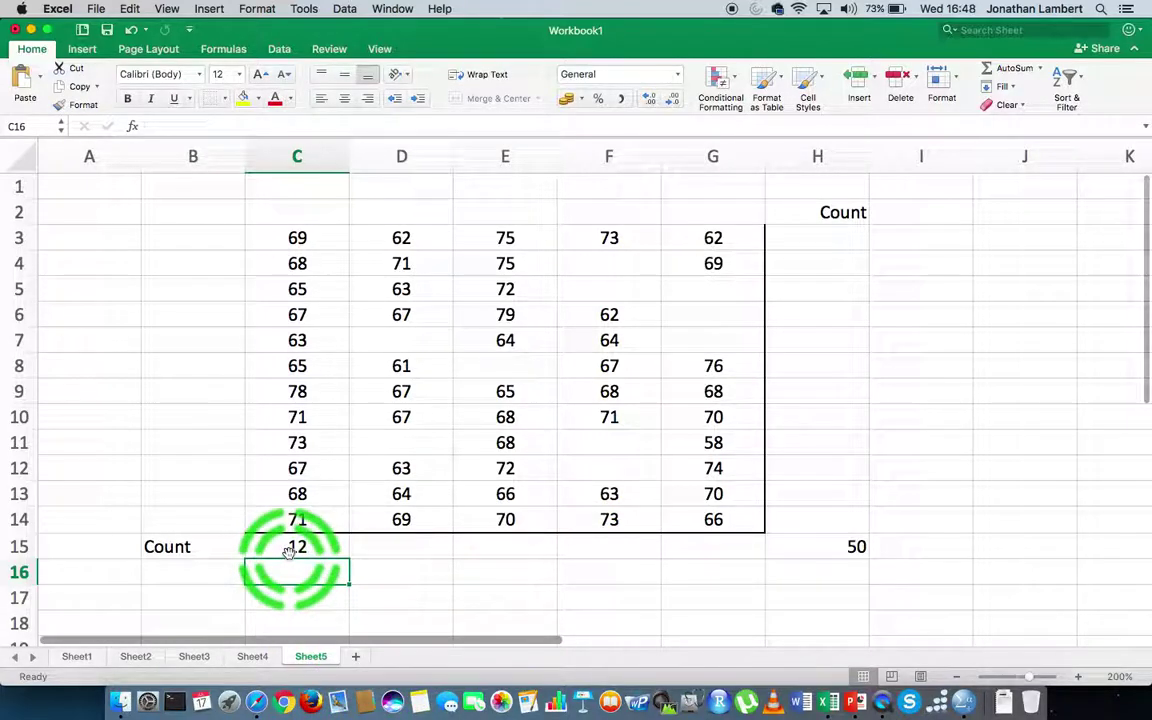
Step: Enter =COUNT(D3:D14) in D15 to count column D's scores, giving 10
left_click(403, 550)
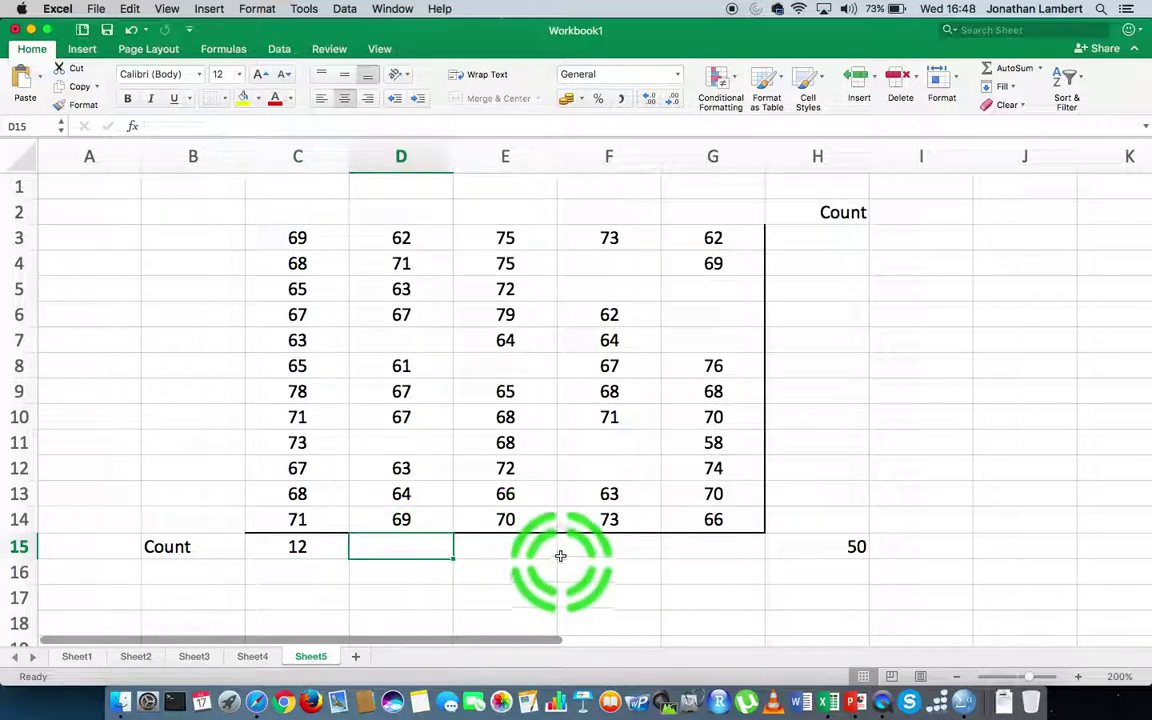
type("count(")
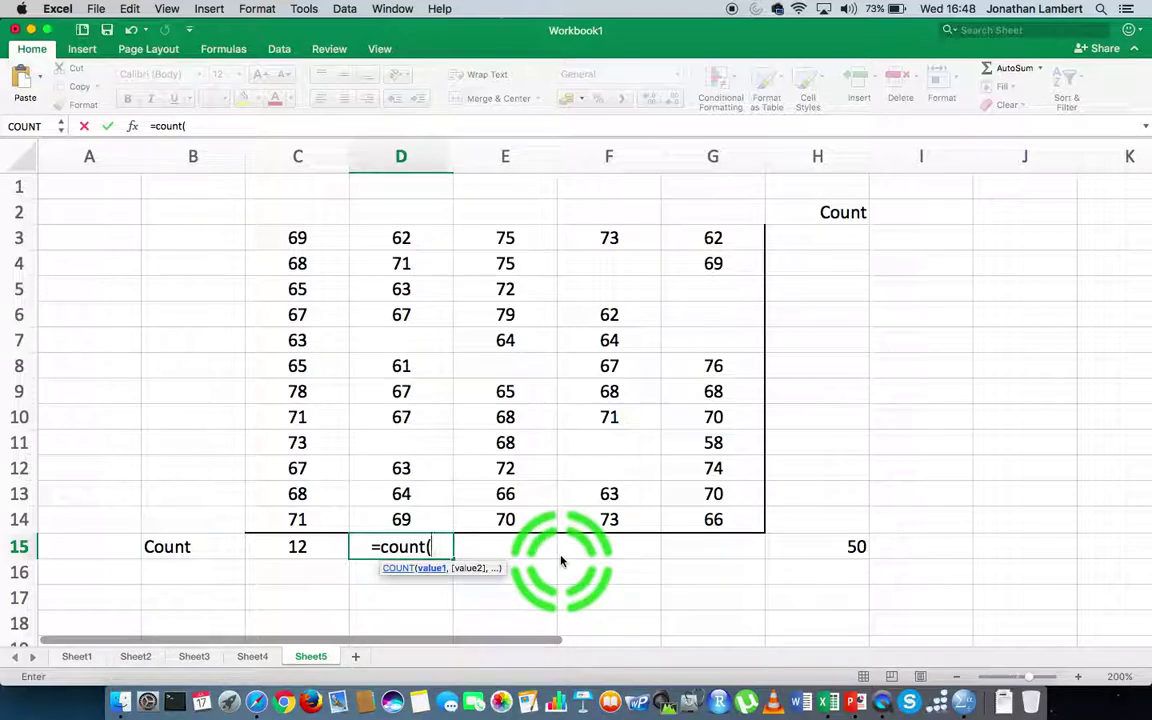
left_click_drag(418, 242, 417, 513)
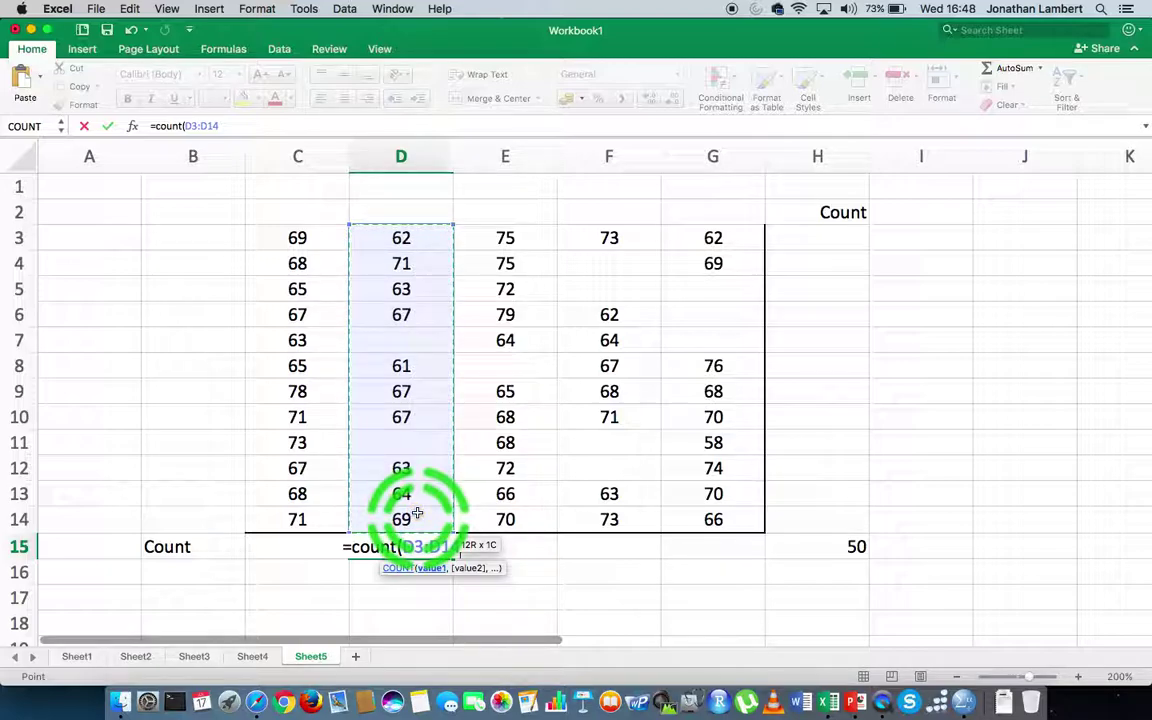
type(")")
key("Return")
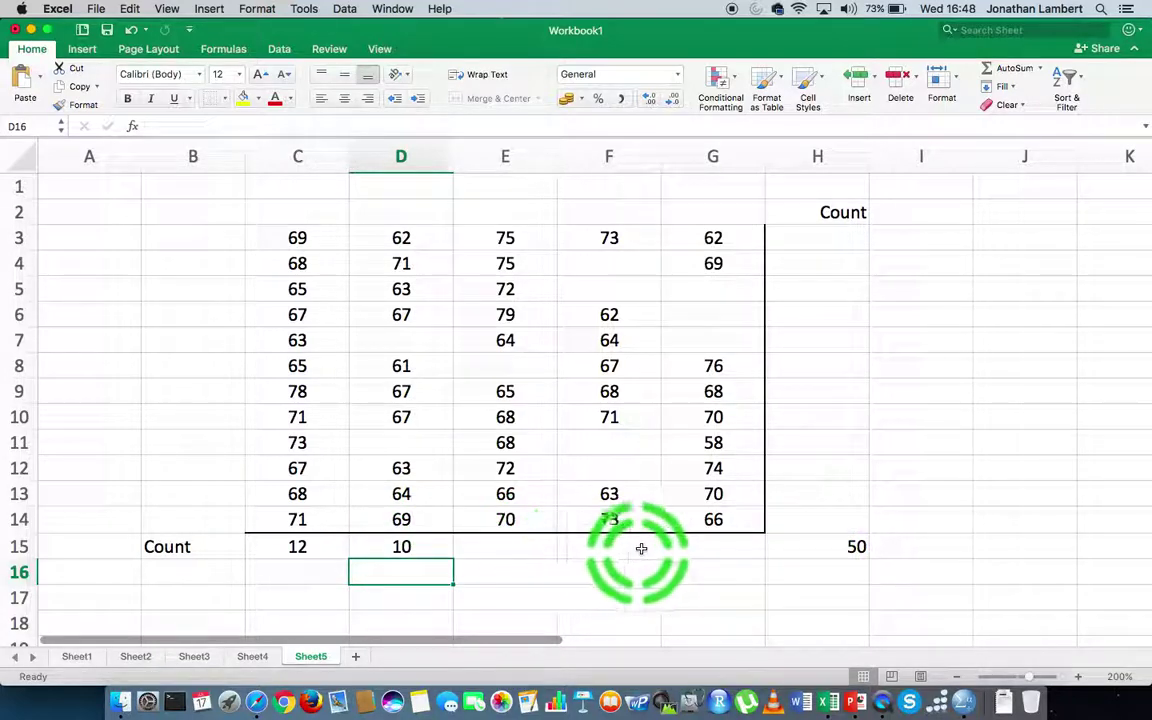
left_click(403, 546)
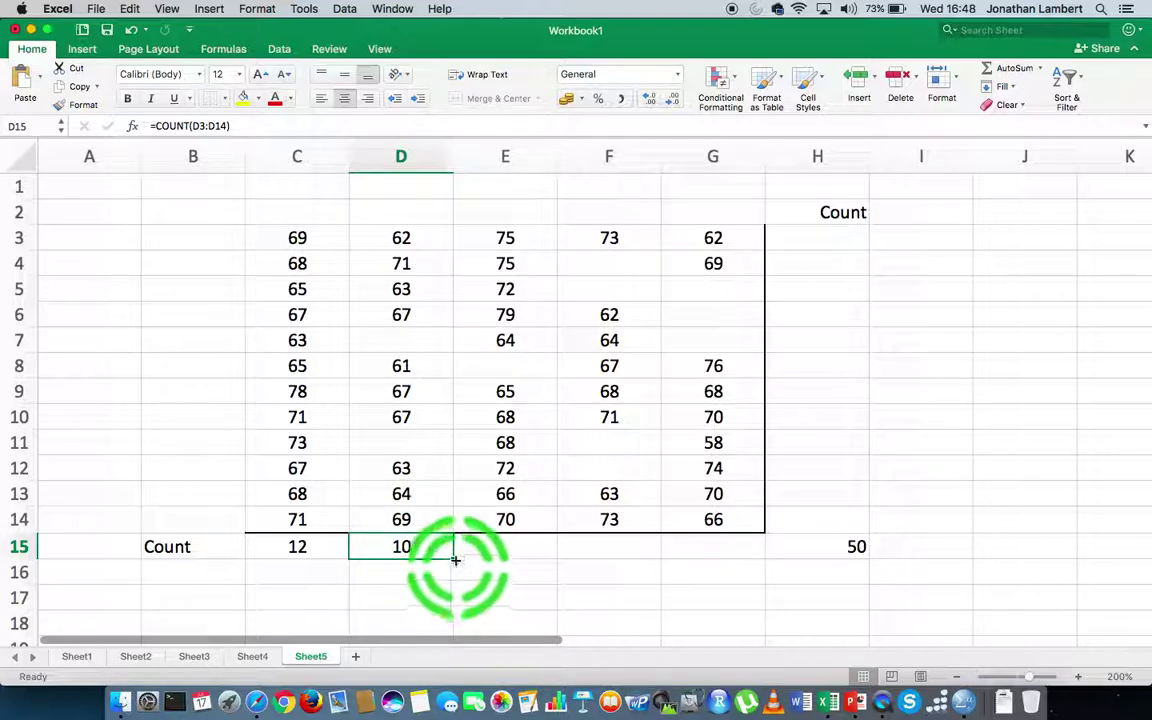
Step: Fill the D15 count right into E15:G15, showing 11, 8 and 9
left_click_drag(453, 559, 733, 552)
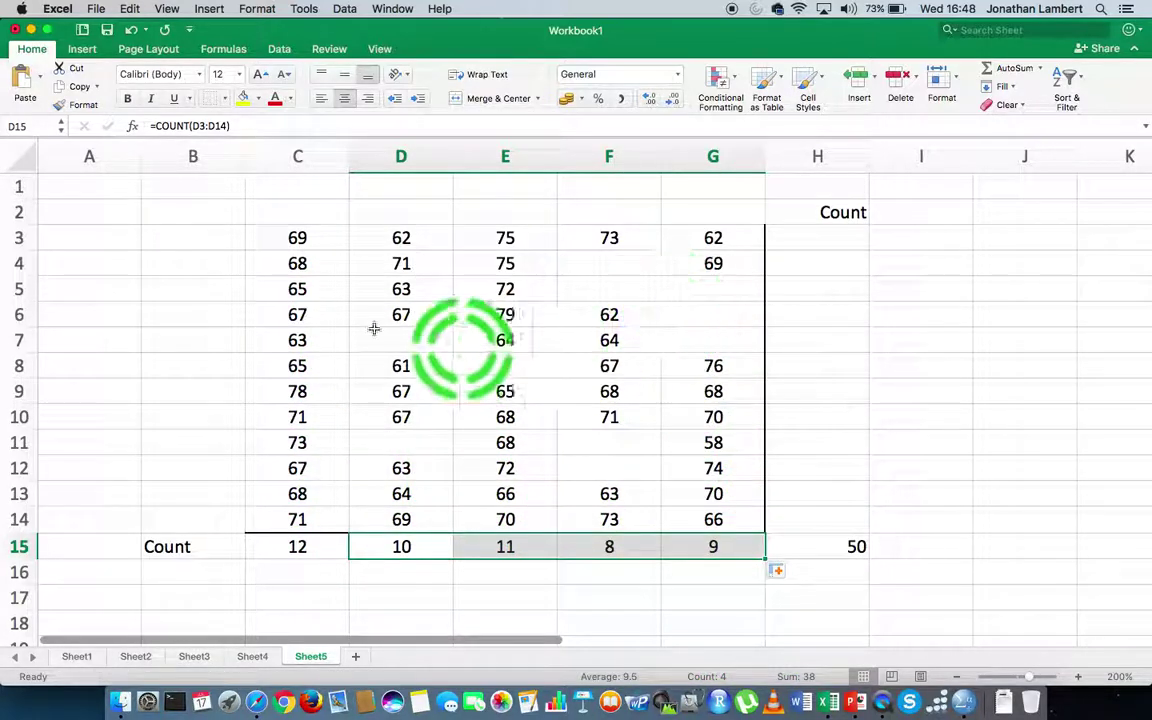
left_click(988, 366)
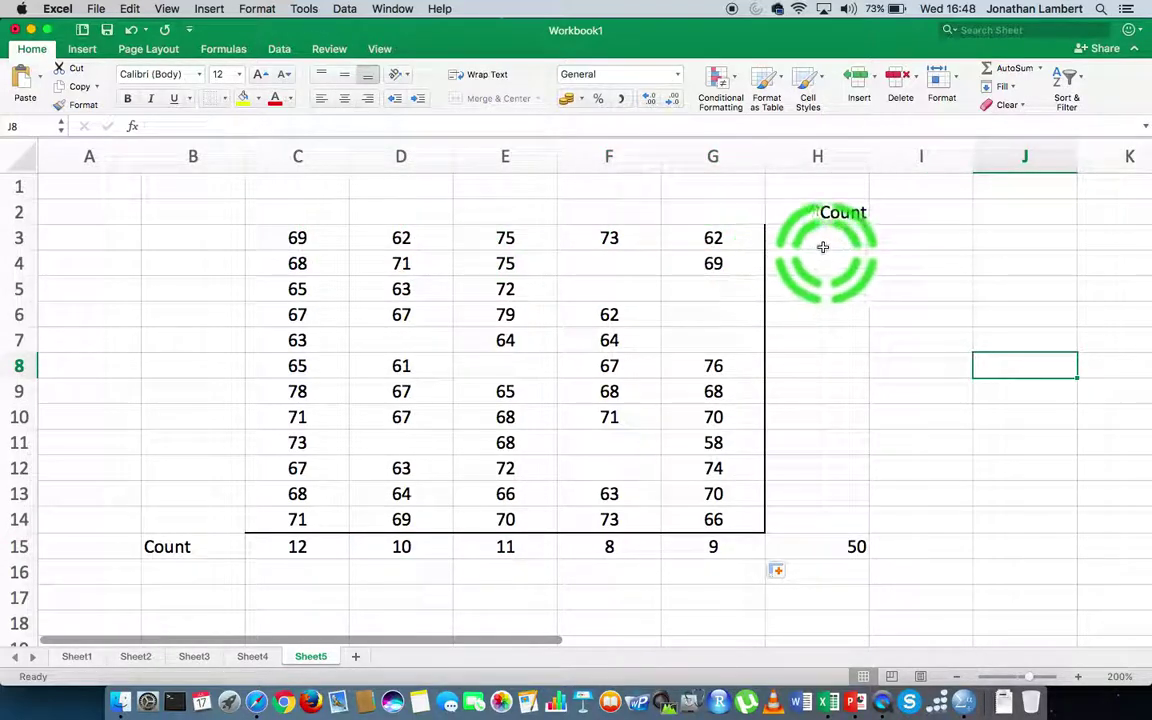
Step: Enter =count(C3:G3) in H3 to count row 3's scores, giving 5
left_click(818, 241)
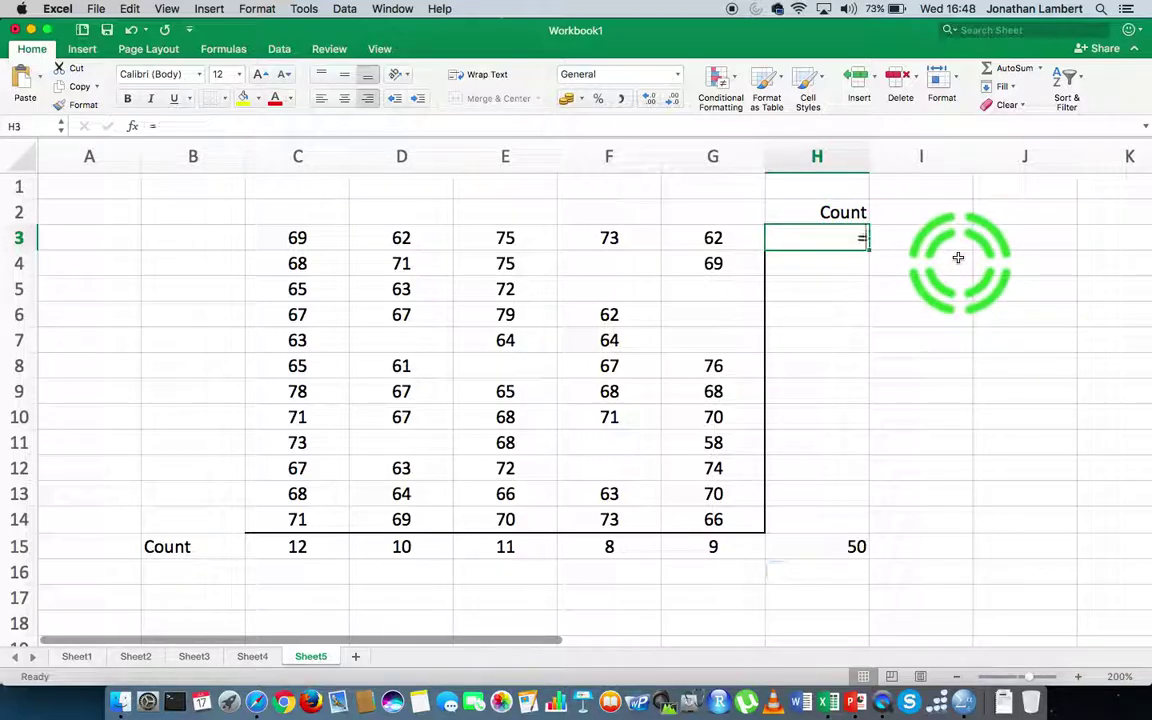
type("=")
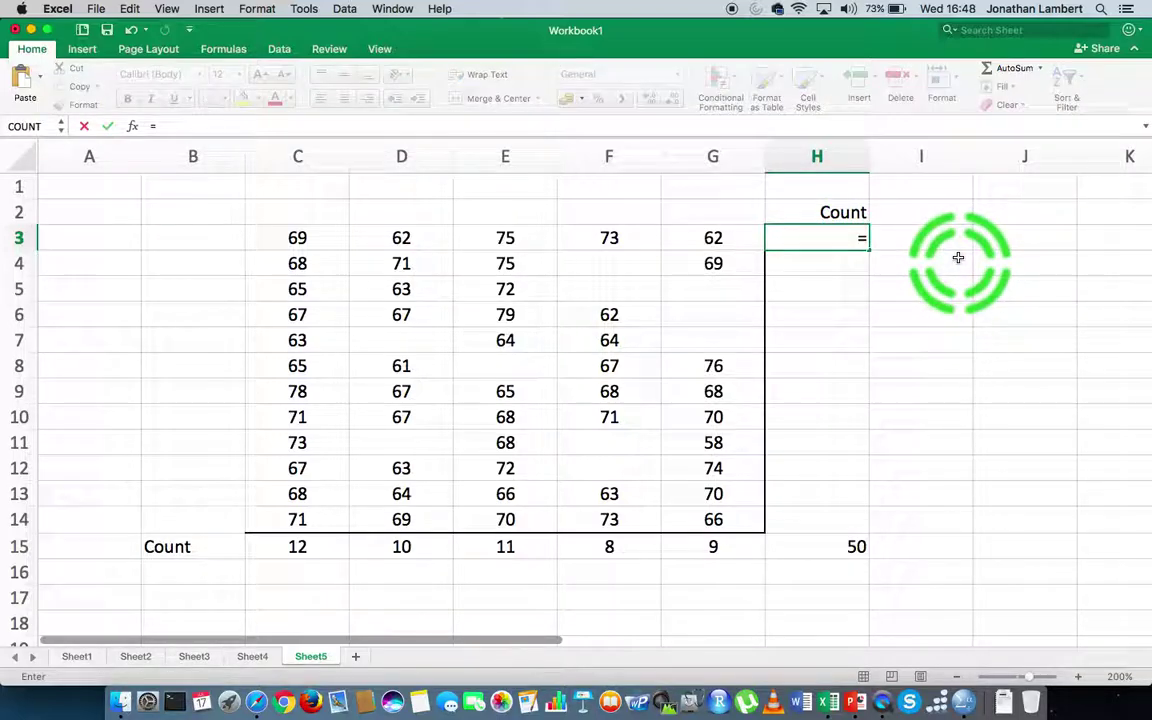
type("count")
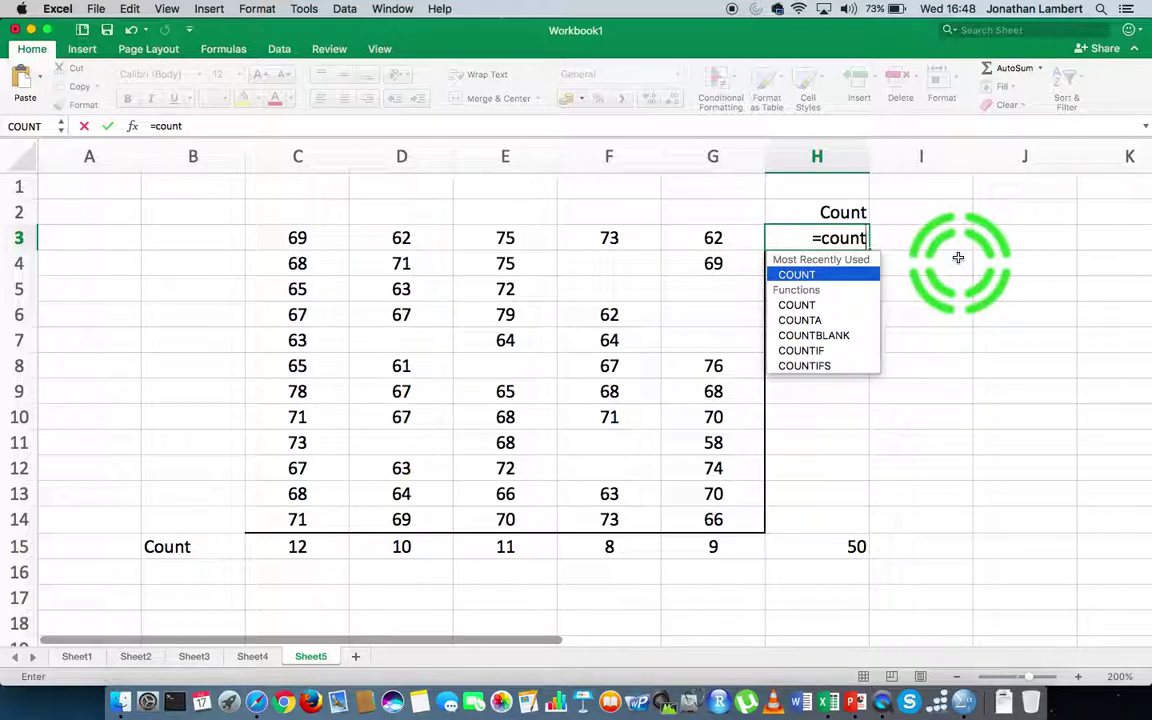
type("(")
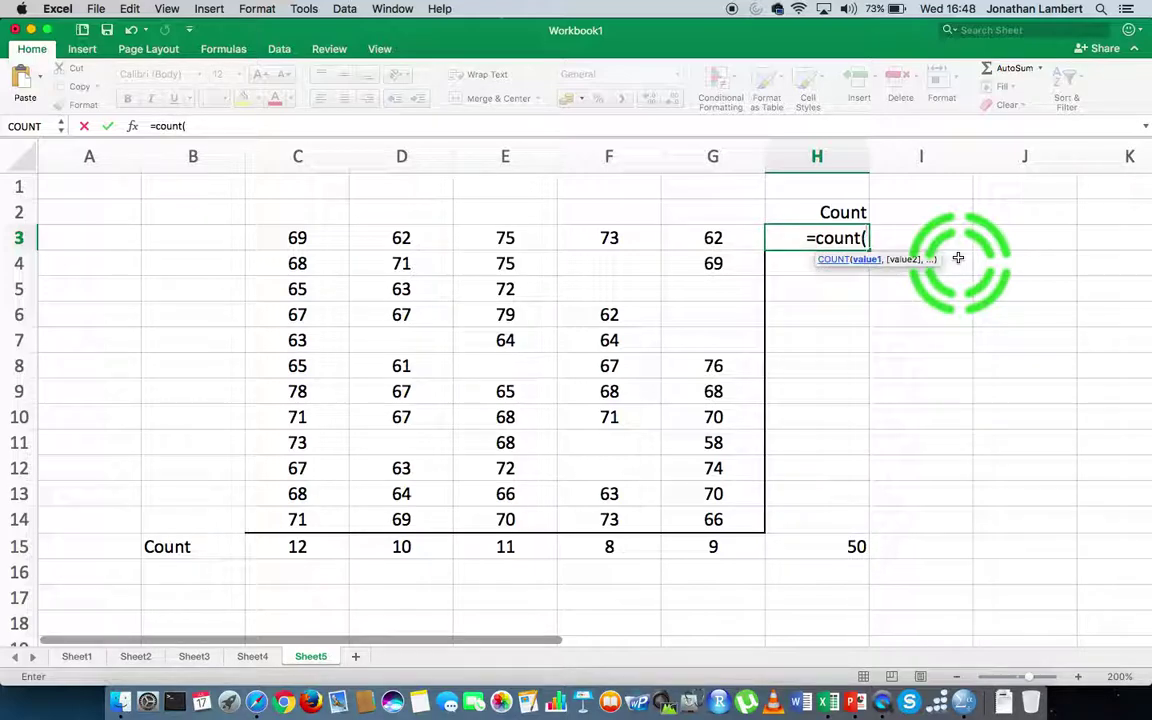
left_click_drag(301, 238, 688, 232)
left_click(297, 236)
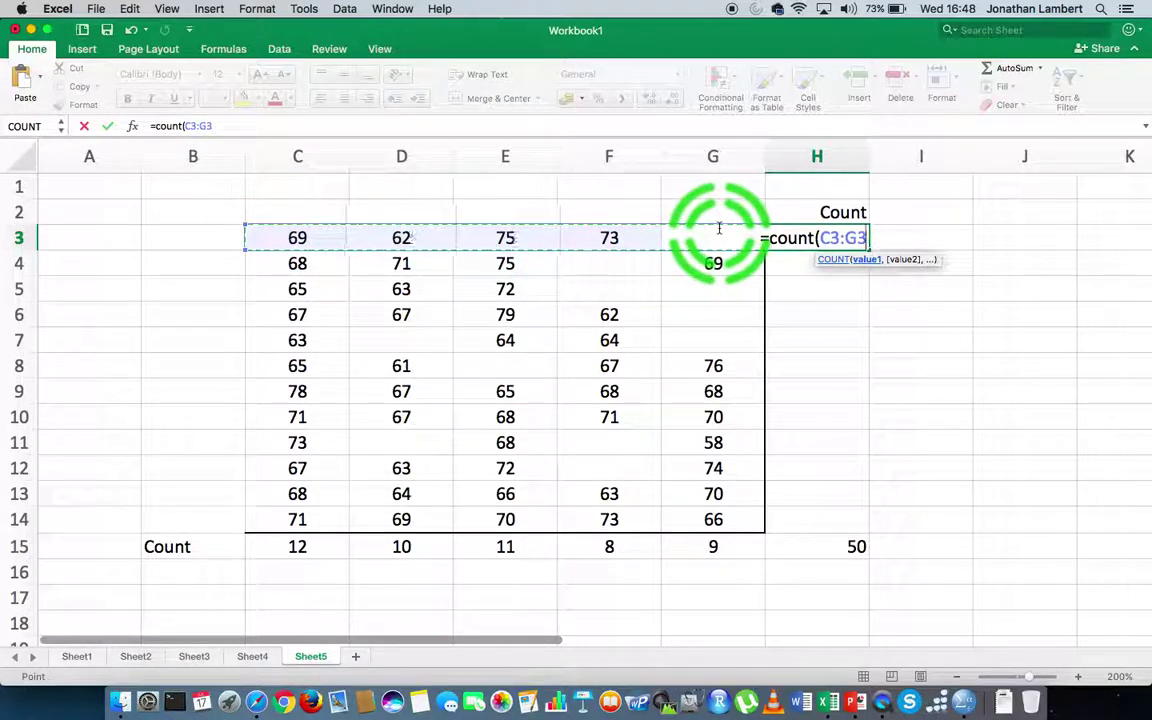
type(")")
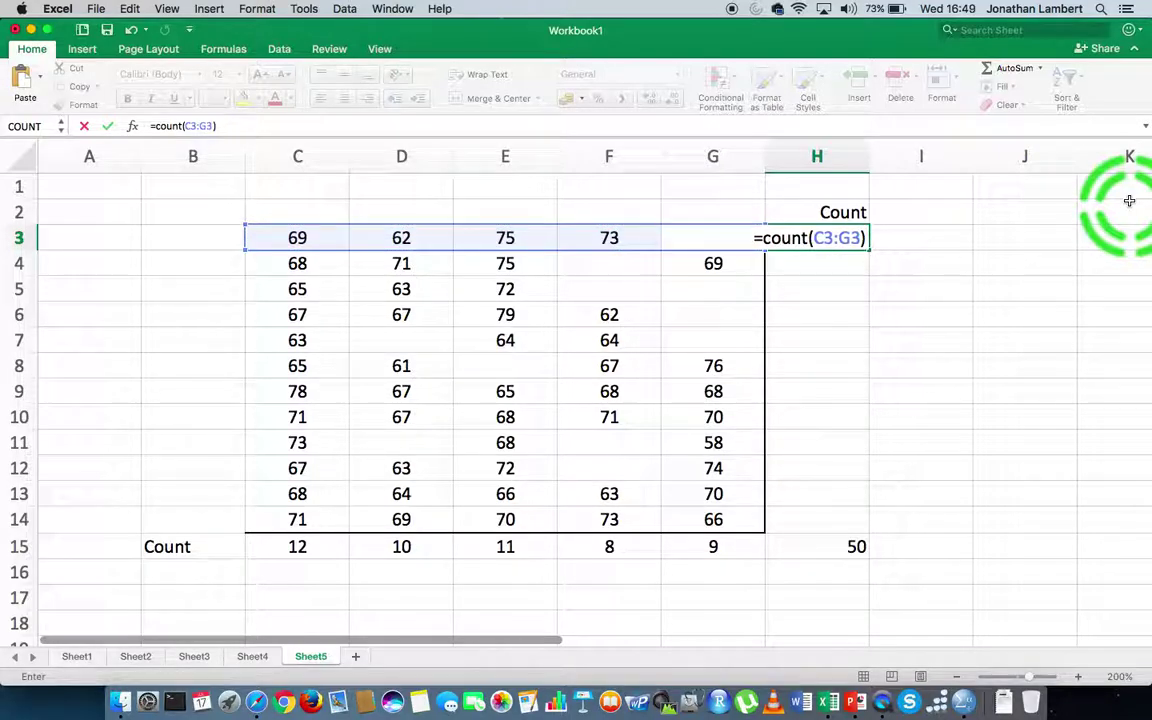
key("Return")
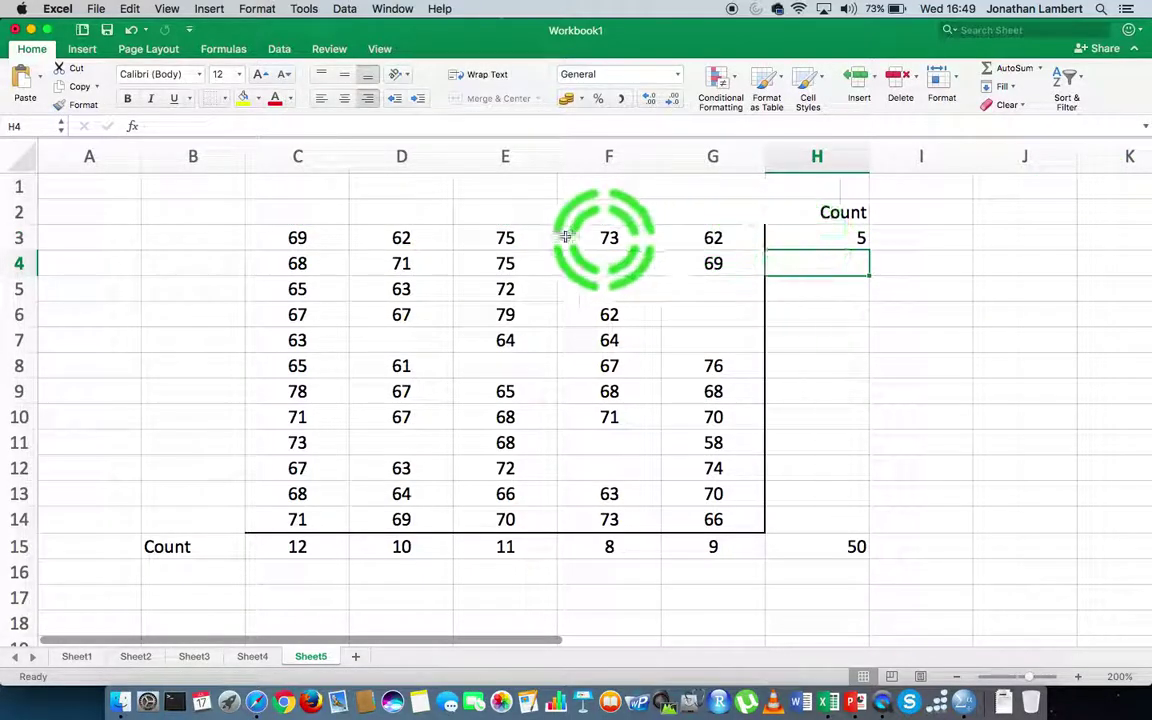
Step: Fill the H3 row count down through H14
left_click(823, 239)
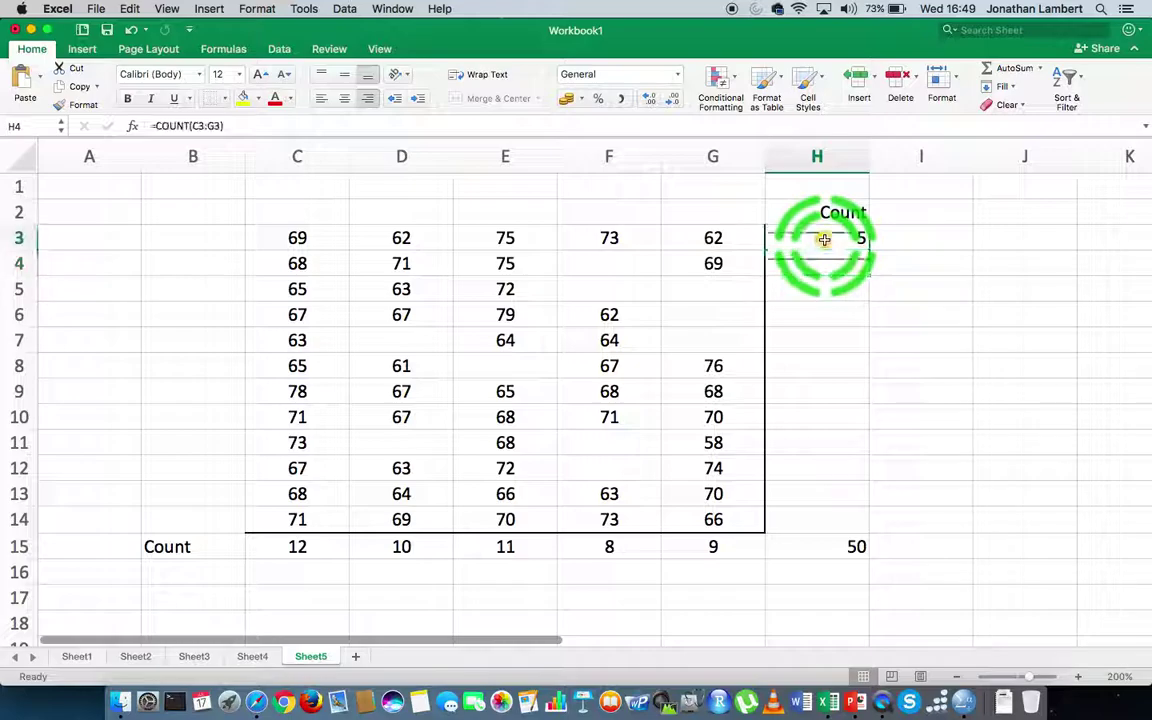
left_click(866, 249)
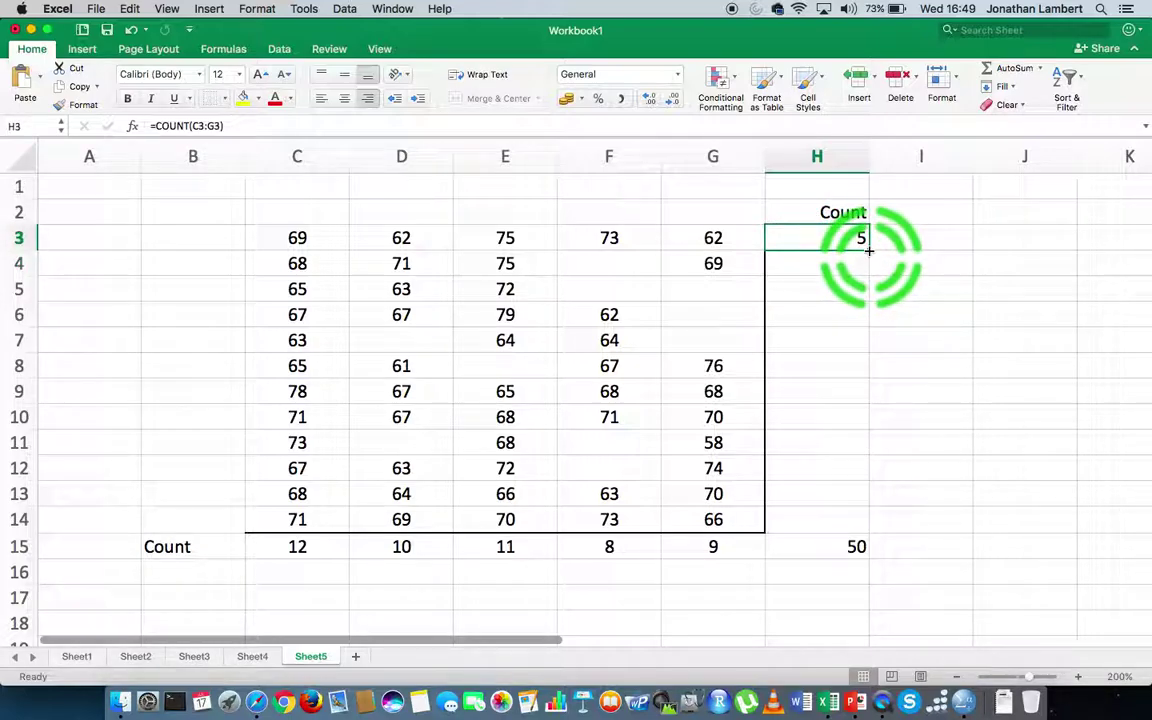
left_click_drag(869, 251, 866, 537)
left_click(970, 350)
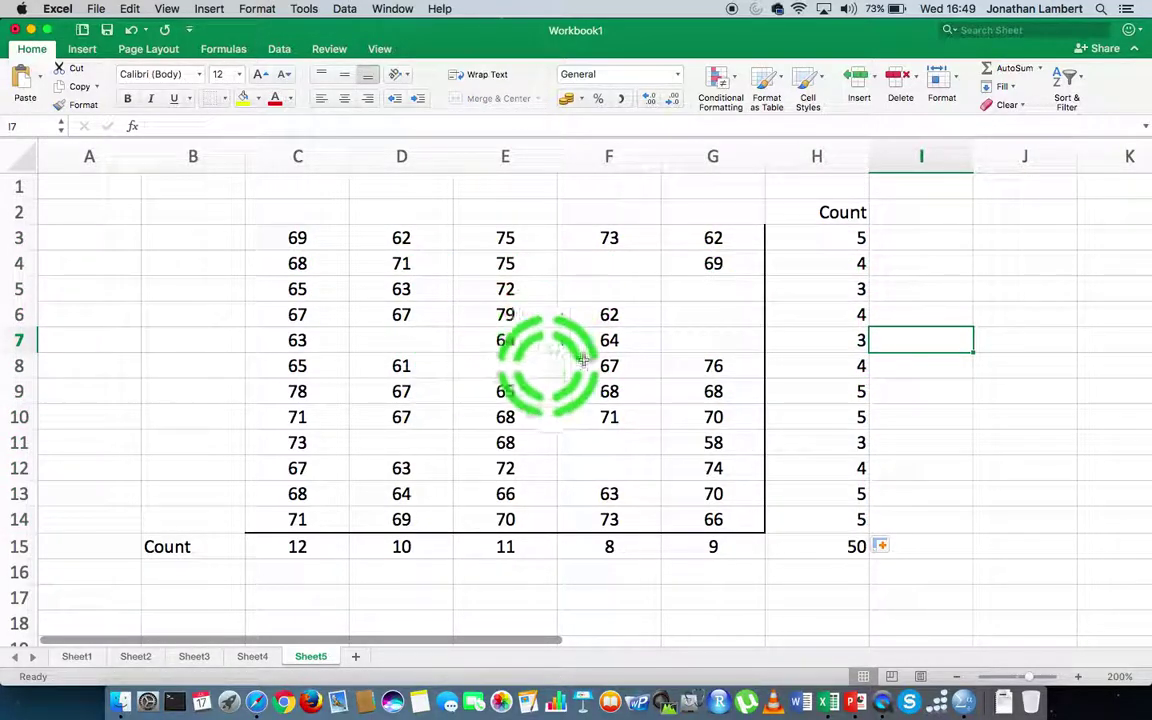
left_click(823, 292)
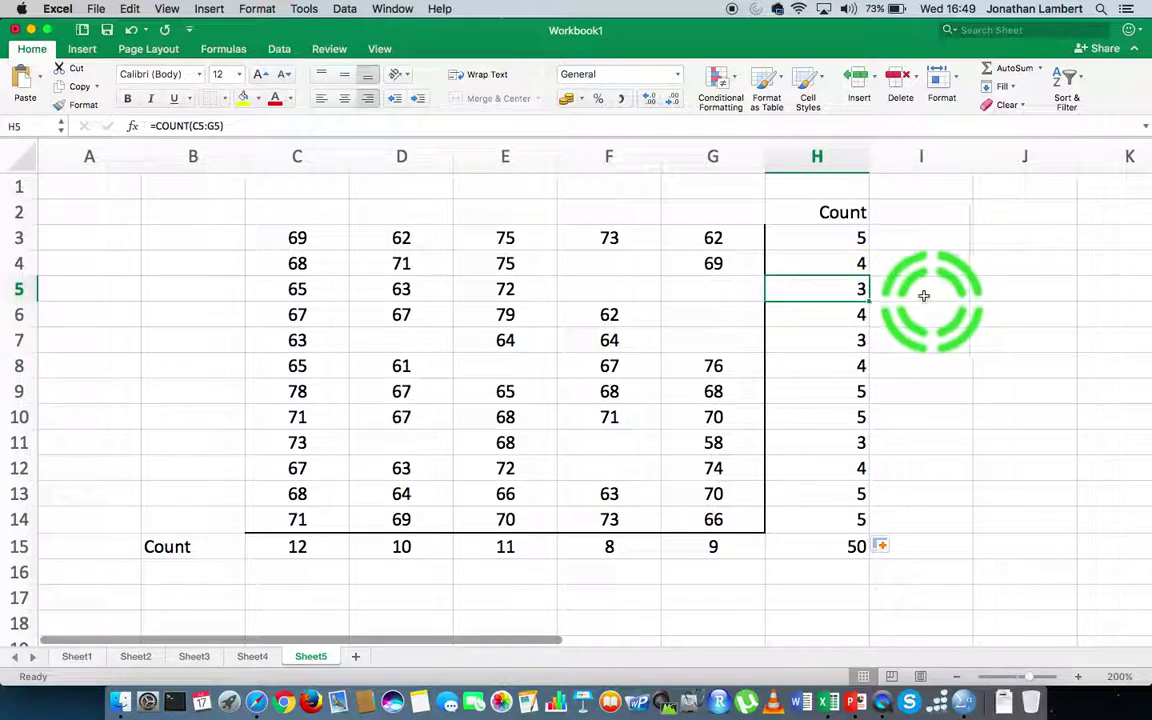
left_click_drag(299, 290, 382, 288)
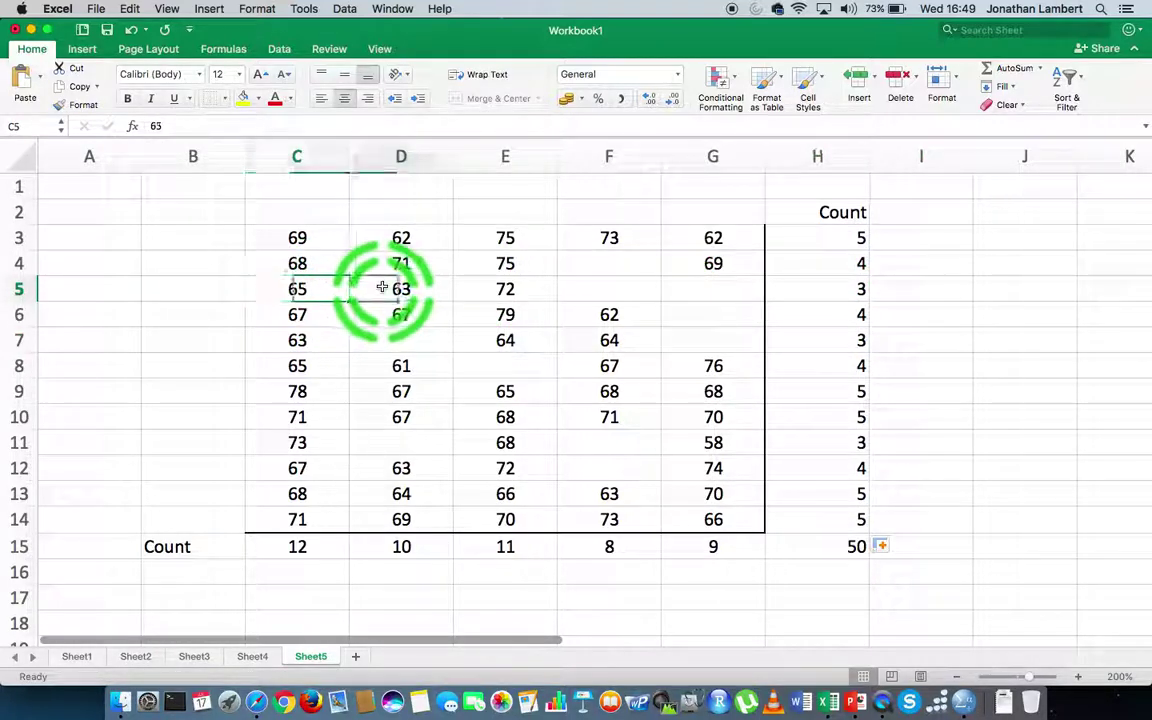
left_click(478, 289)
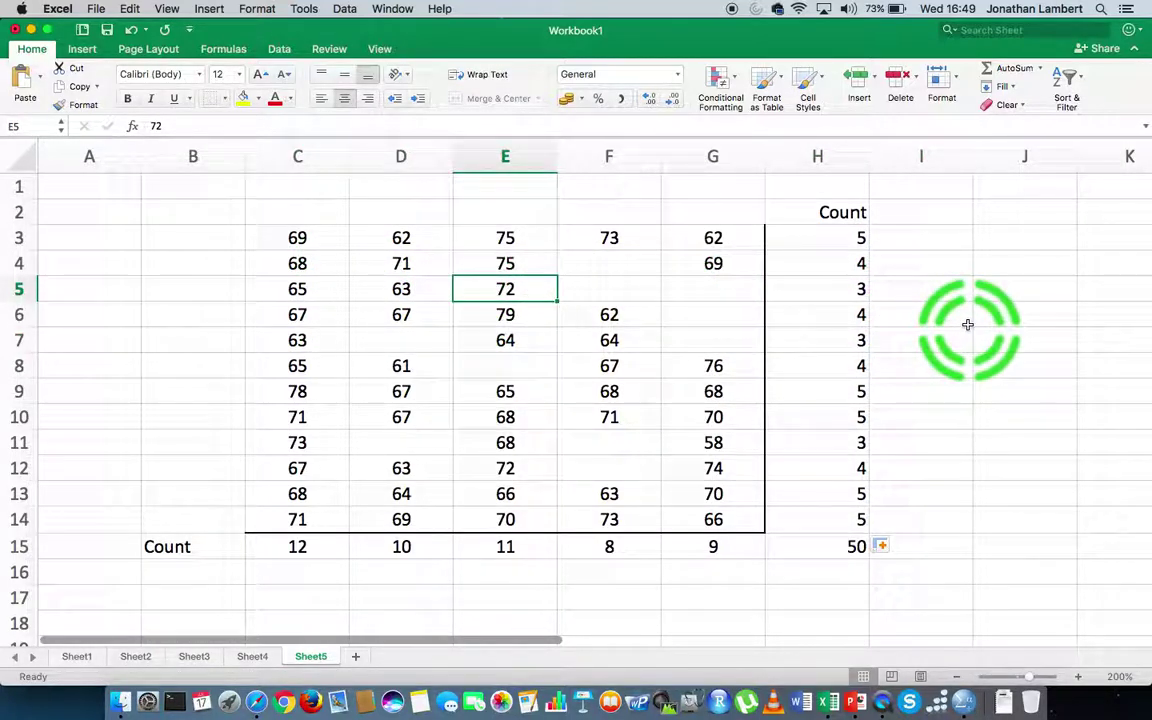